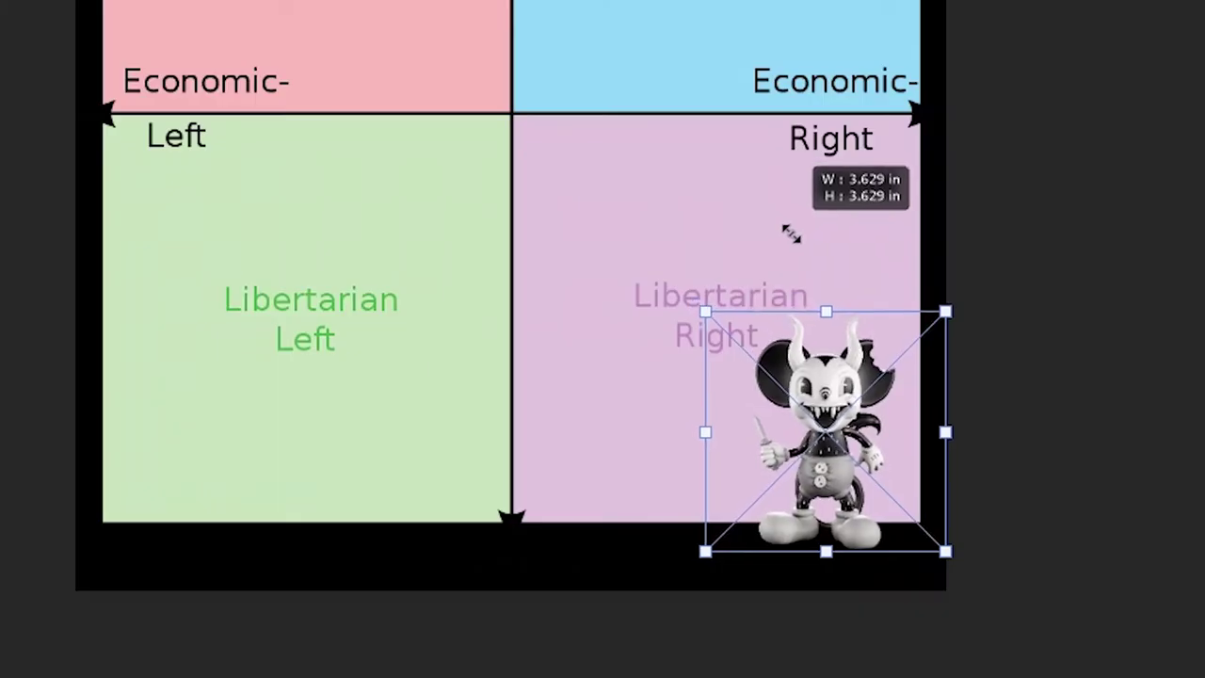
- Shrink the horned mouse picture to about 1.5 × 2.46 in and place it in the lower-left corner of the Libertarian Left quadrant
left_click_drag(791, 234, 847, 282)
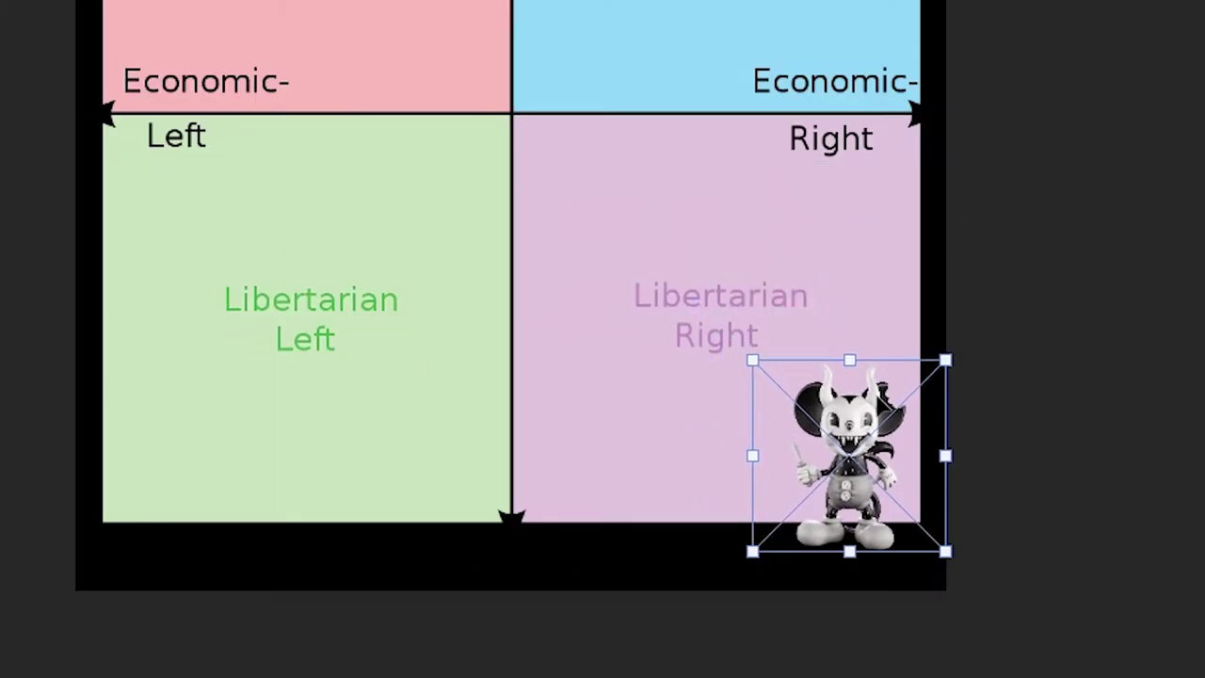
left_click_drag(852, 375, 203, 345)
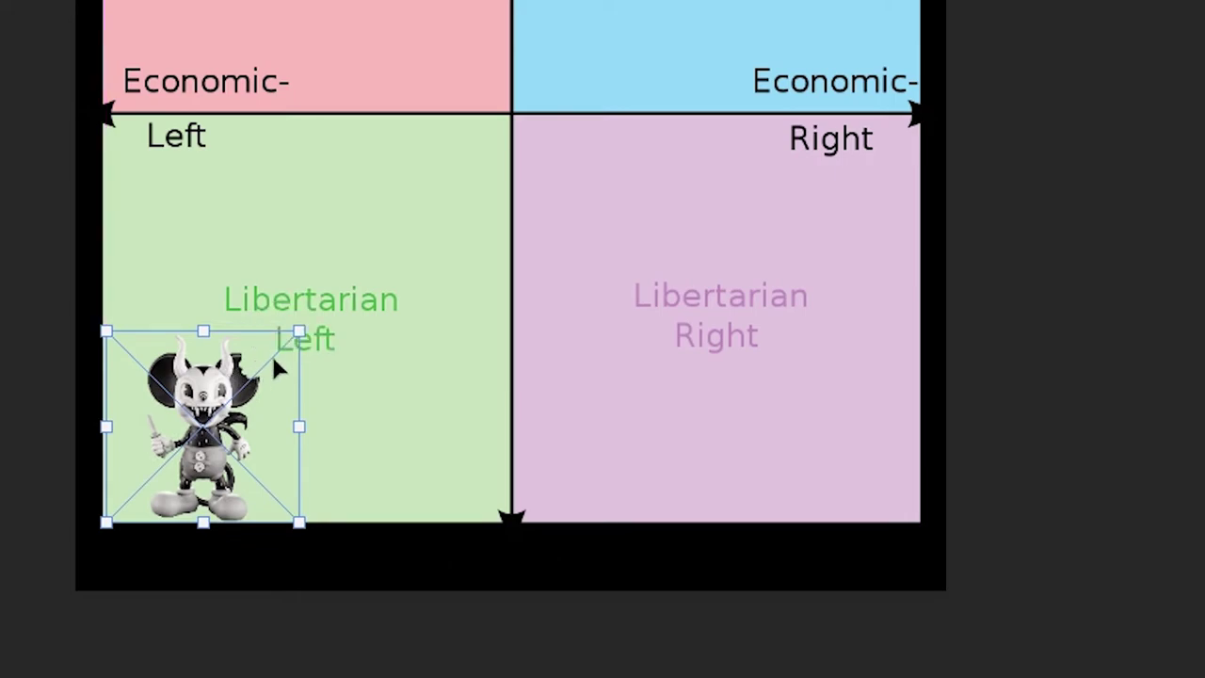
left_click_drag(300, 334, 231, 379)
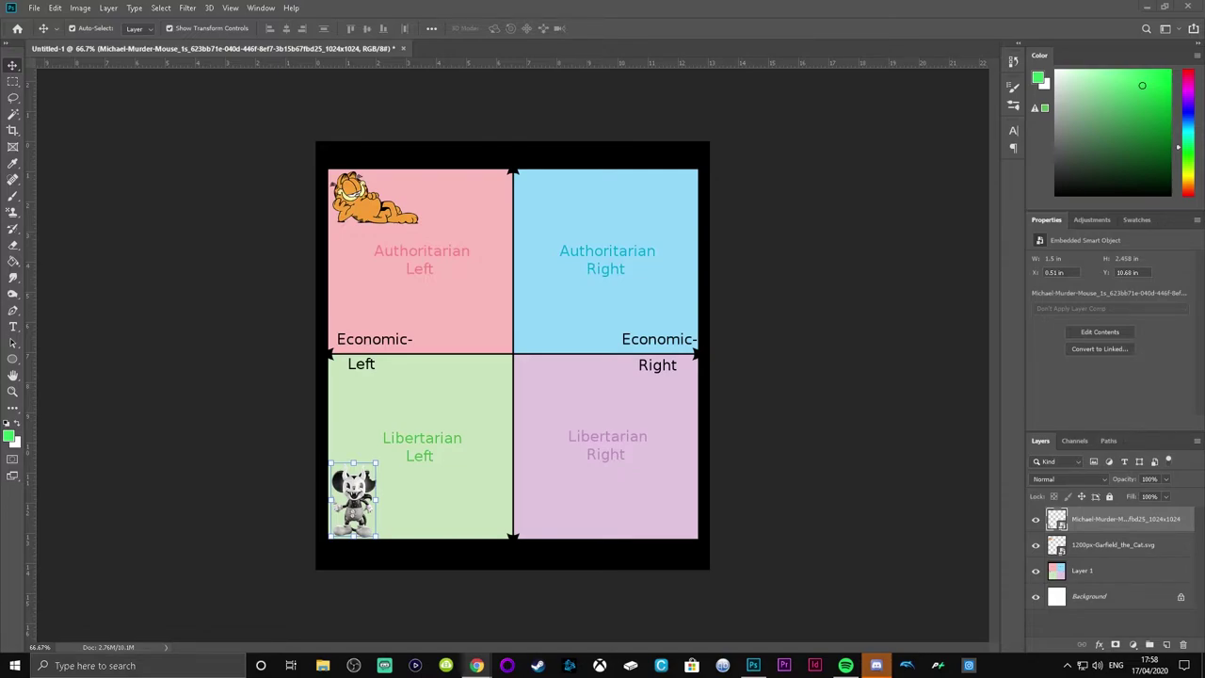
- Paste the picture of the man at the barbecue onto the centre of the compass
key("ctrl+v")
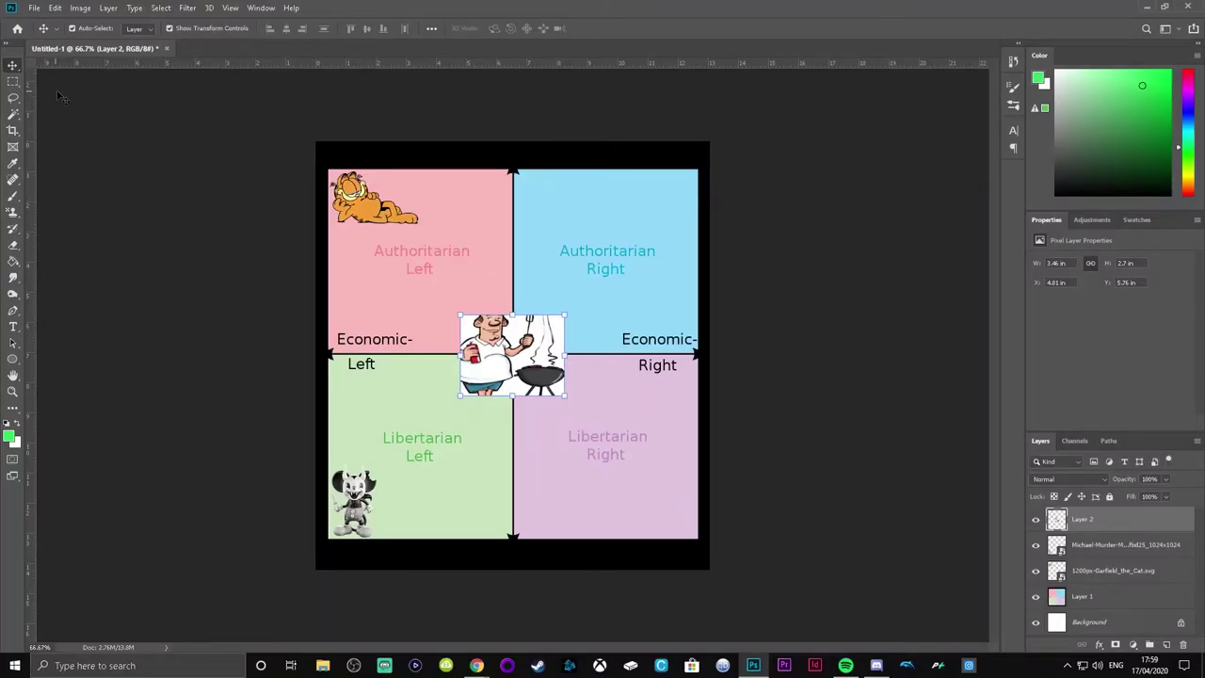
left_click(57, 95)
left_click(12, 81)
left_click(12, 66)
- Paste the Wallace and Gromit picture, rotate it about -90° and stretch it into a narrow strip along the compass's right edge
key("ctrl+v")
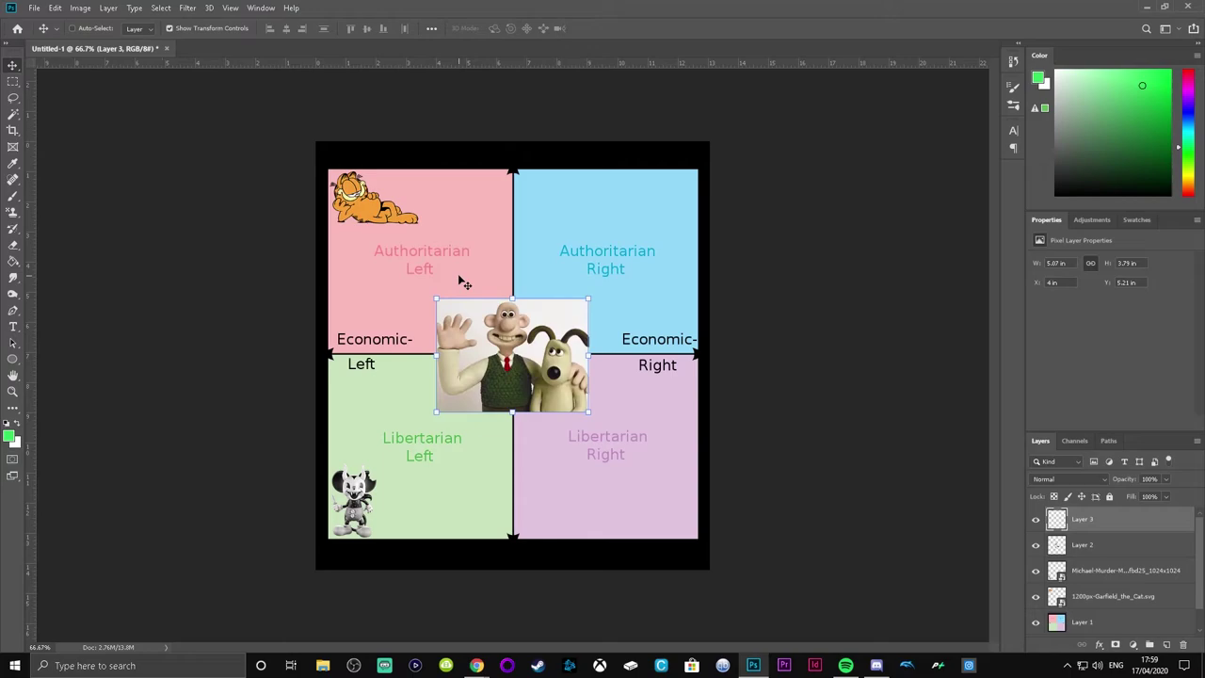
left_click_drag(436, 301, 653, 482)
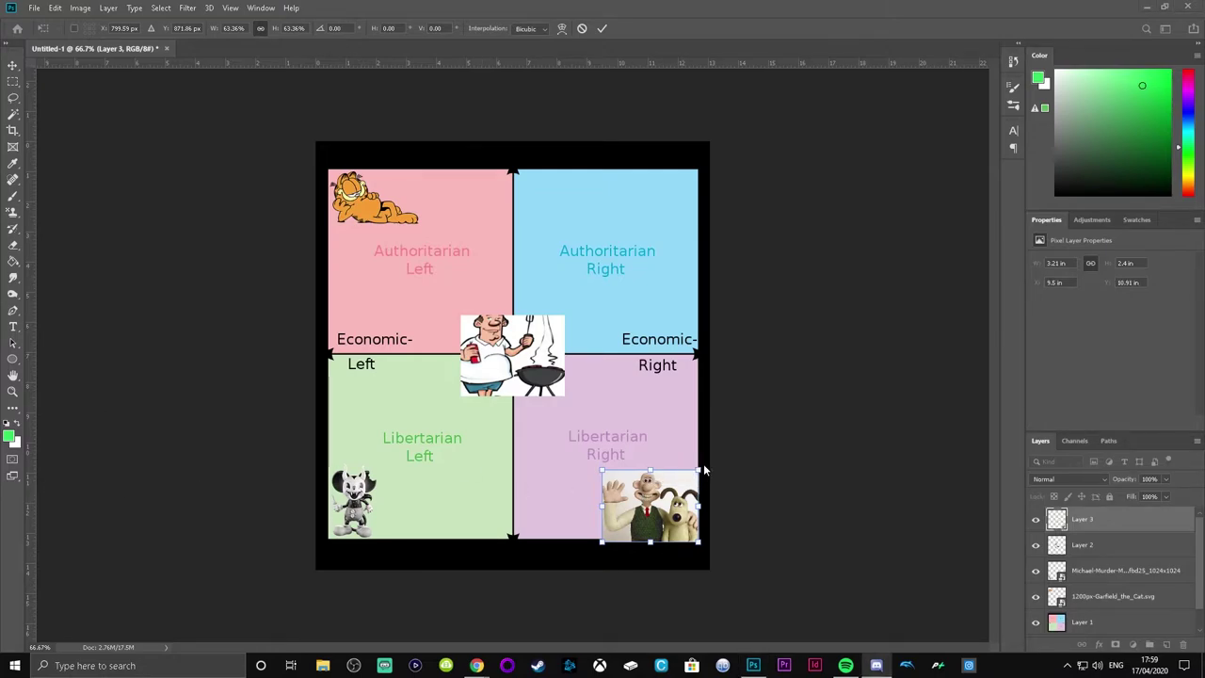
left_click_drag(702, 466, 585, 419)
left_click_drag(630, 452, 693, 159)
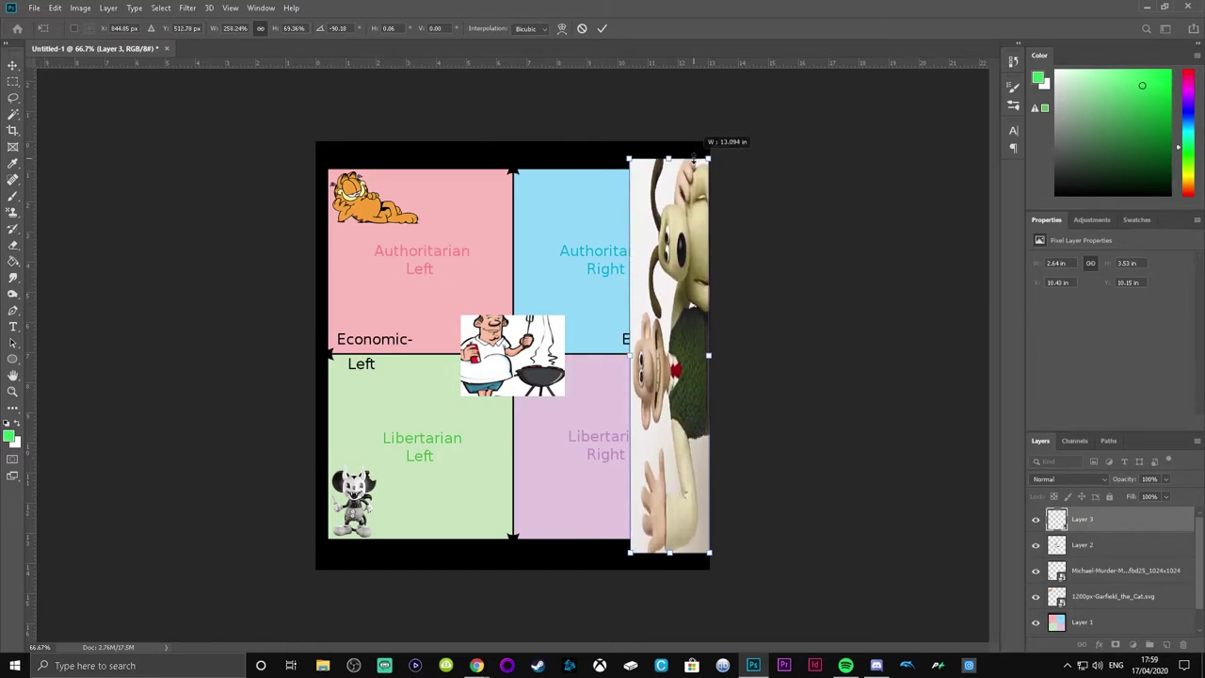
left_click_drag(628, 354, 651, 355)
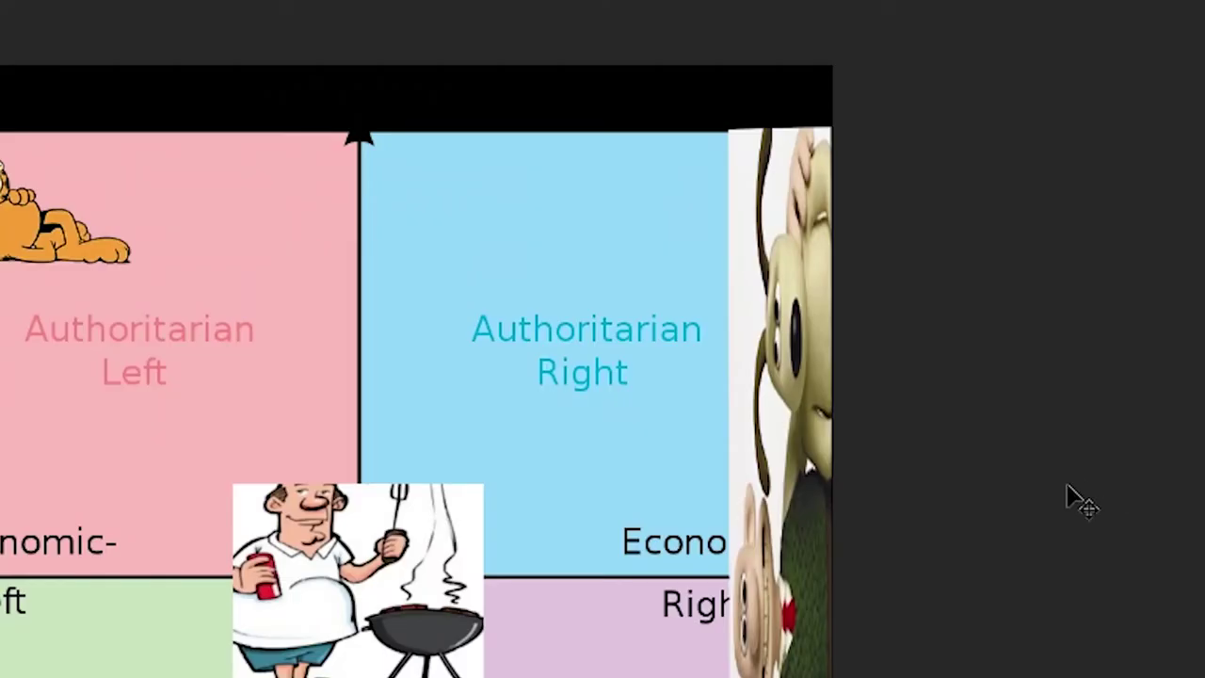
- Paste the black-background Mickey Mouse picture into the upper-right corner of the Authoritarian Right quadrant
key("ctrl+v")
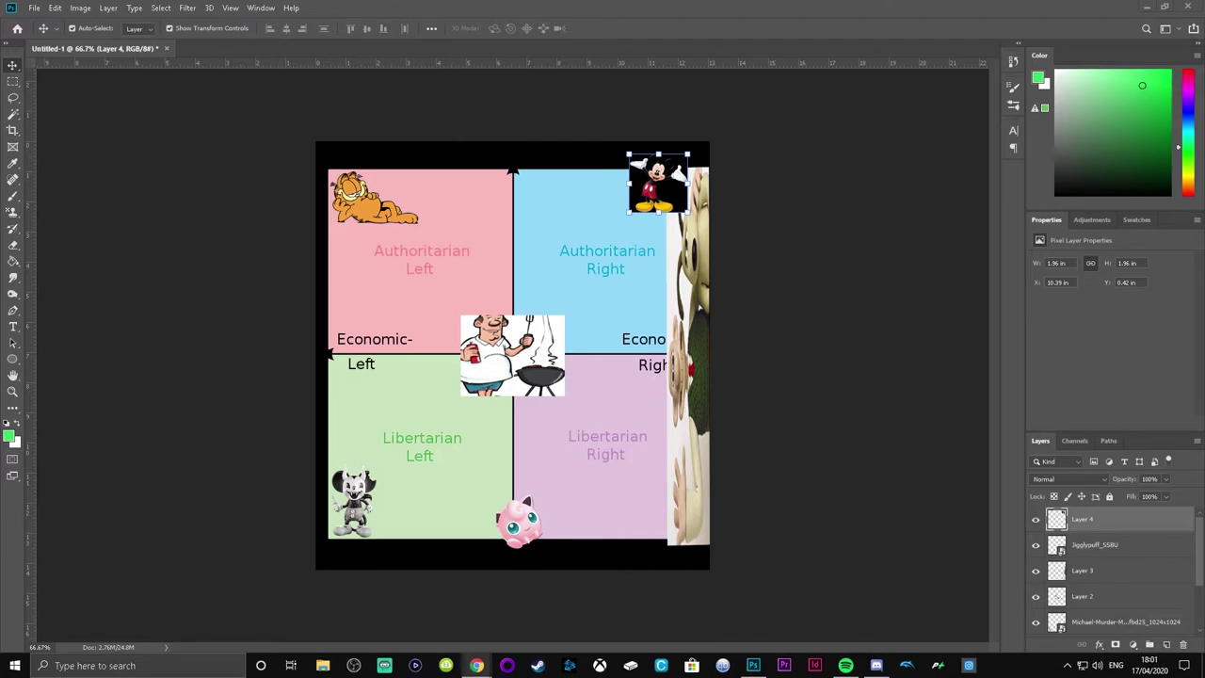
- Place the baby Mickey Mouse picture, shrink it to about 20% and position it in the lower-left corner of the Libertarian Left quadrant
left_click_drag(772, 452, 637, 401)
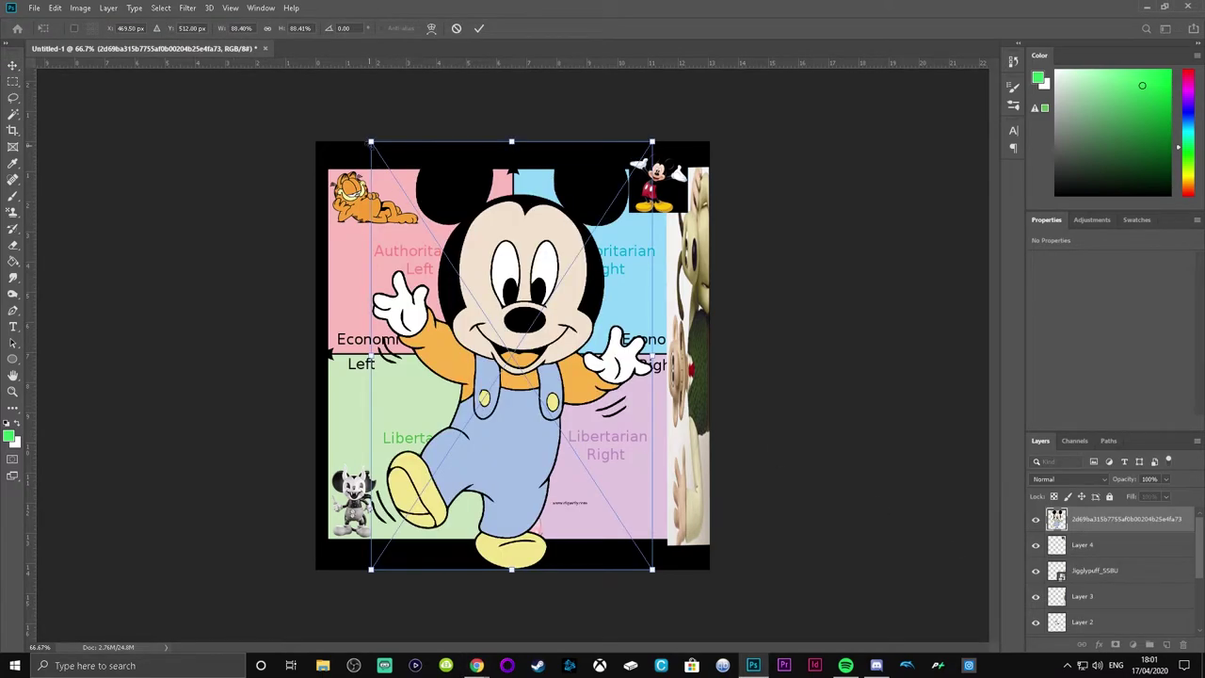
left_click_drag(371, 142, 588, 470)
left_click_drag(612, 532, 393, 502)
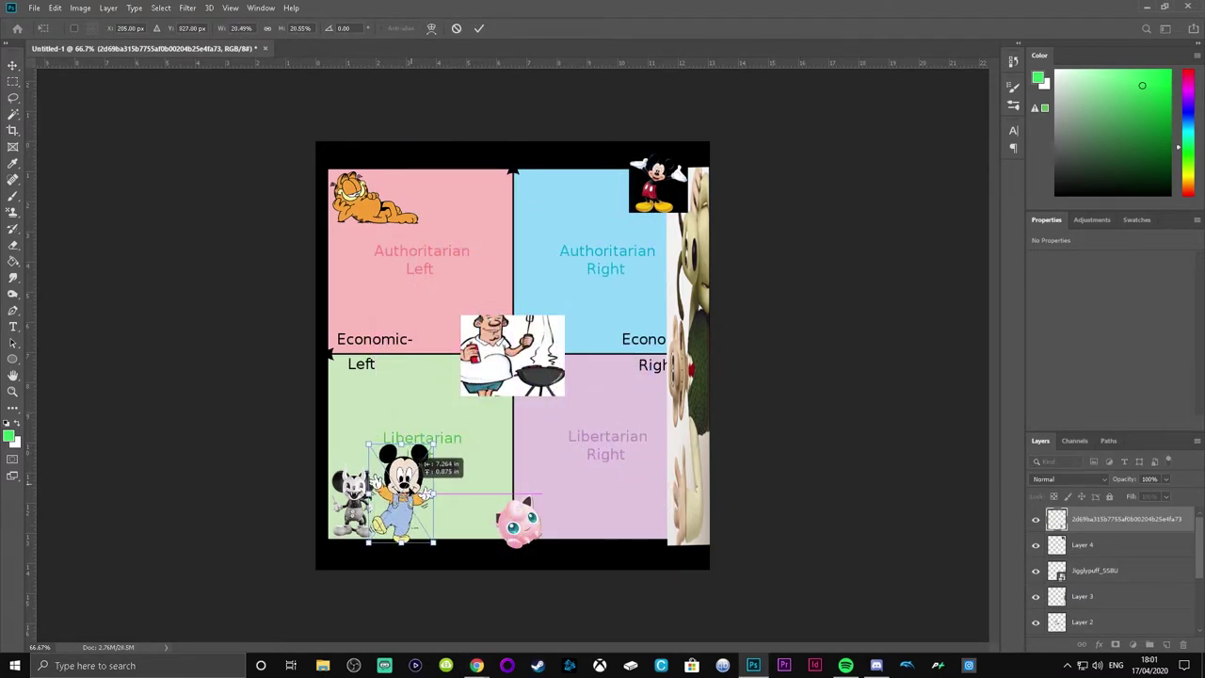
left_click(13, 65)
left_click(259, 485)
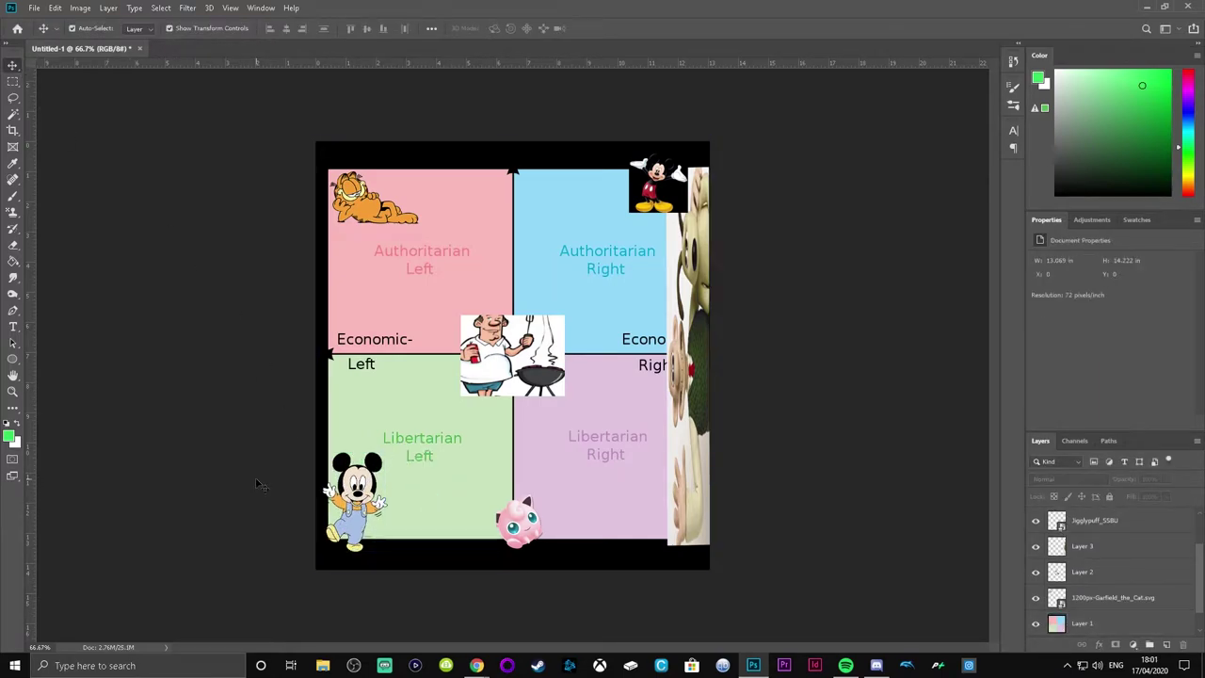
key("alt+F10")
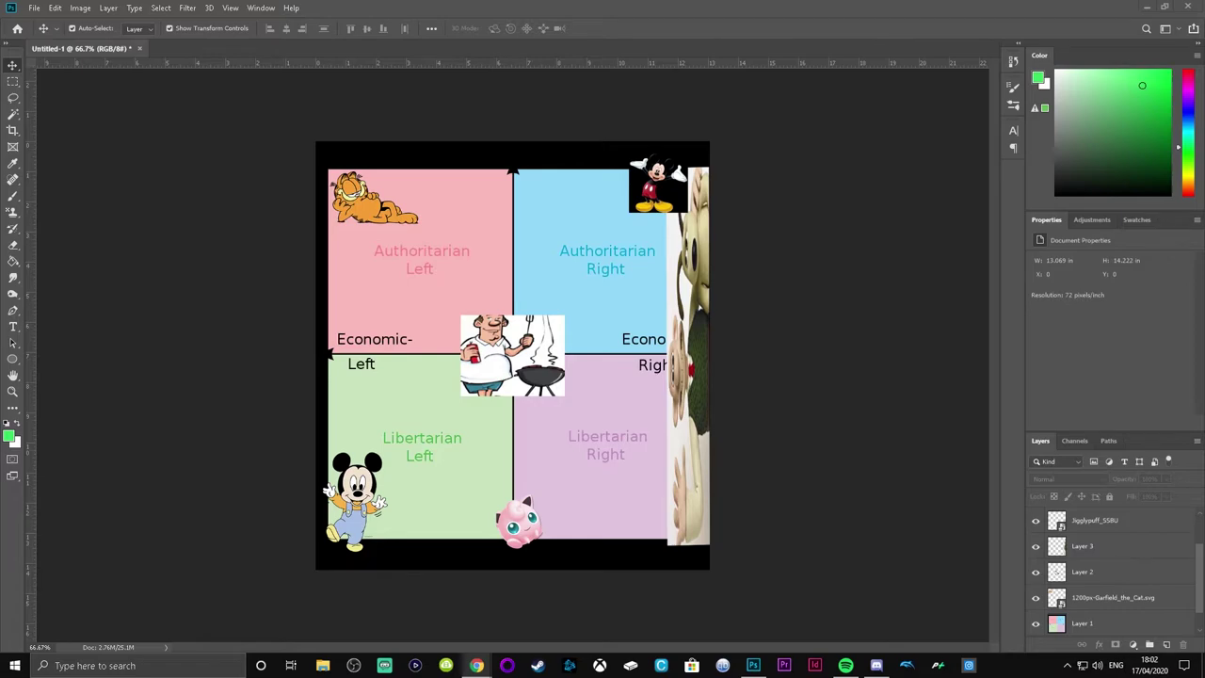
- Place the JFK portrait, shrink it to about 41% and position it beside Mickey Mouse at the top of the Authoritarian Right quadrant
left_click_drag(1204, 426, 635, 424)
left_click_drag(526, 355, 510, 374)
left_click_drag(421, 300, 582, 181)
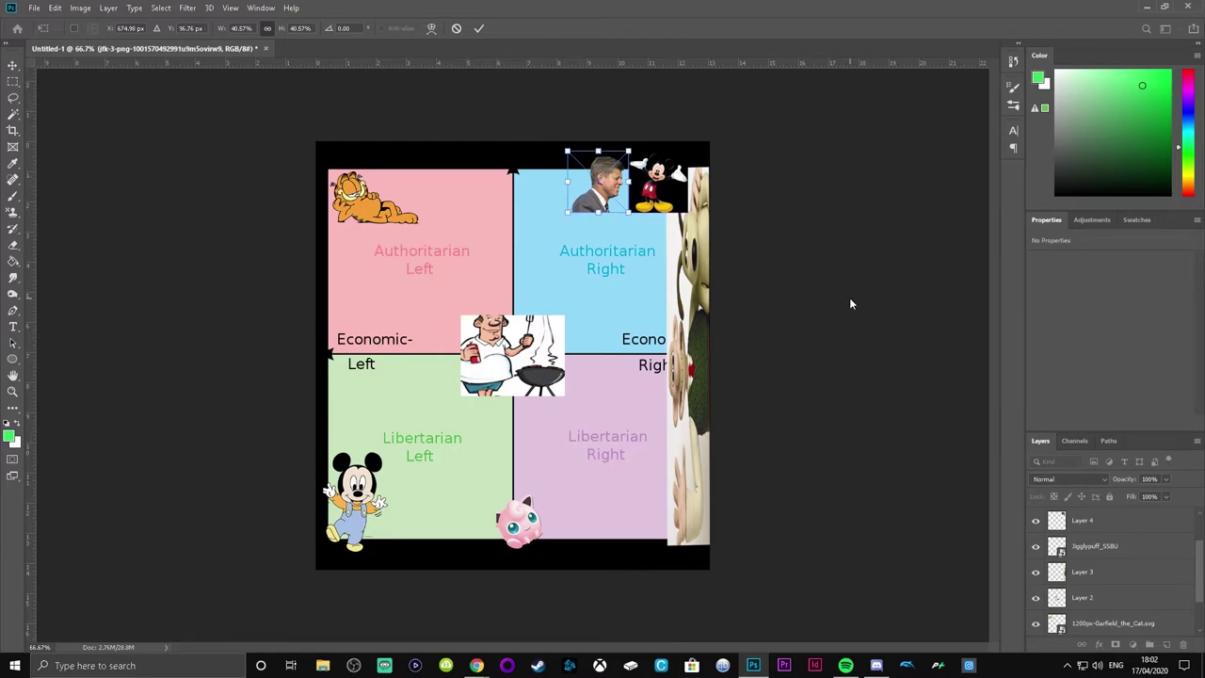
key("Return")
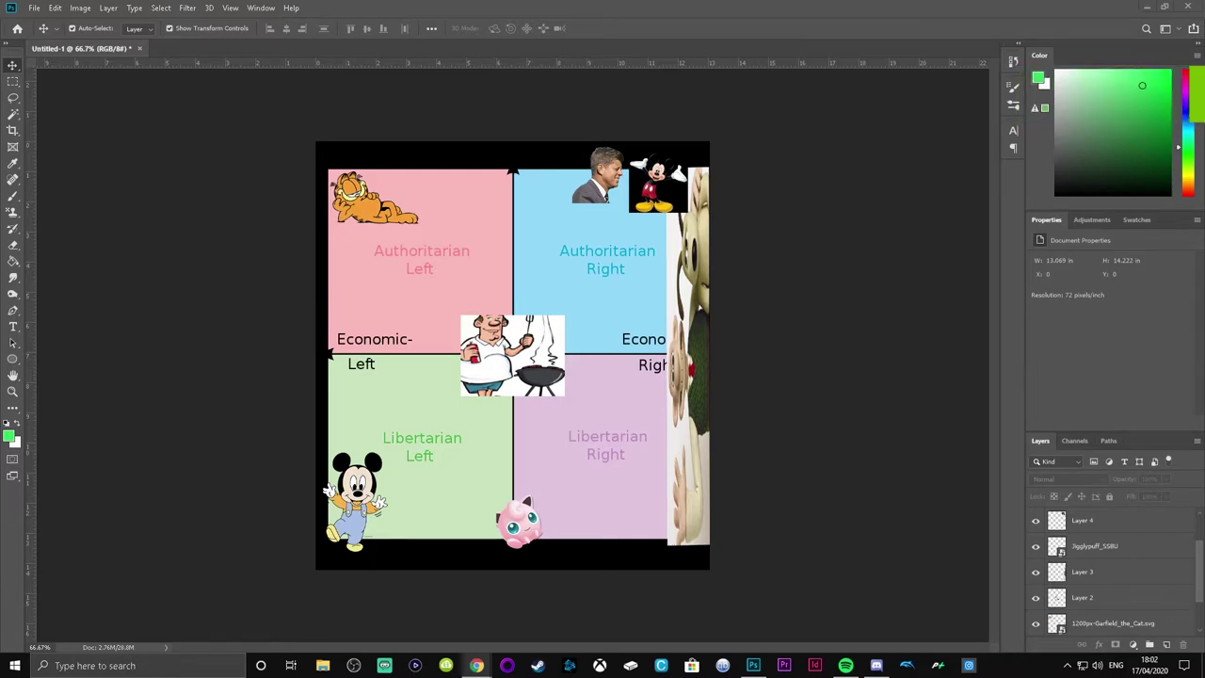
- Place the Roblox JFK figure, shrink it to about 35% and position it near the right side of the Libertarian Right quadrant
left_click_drag(635, 407, 635, 403)
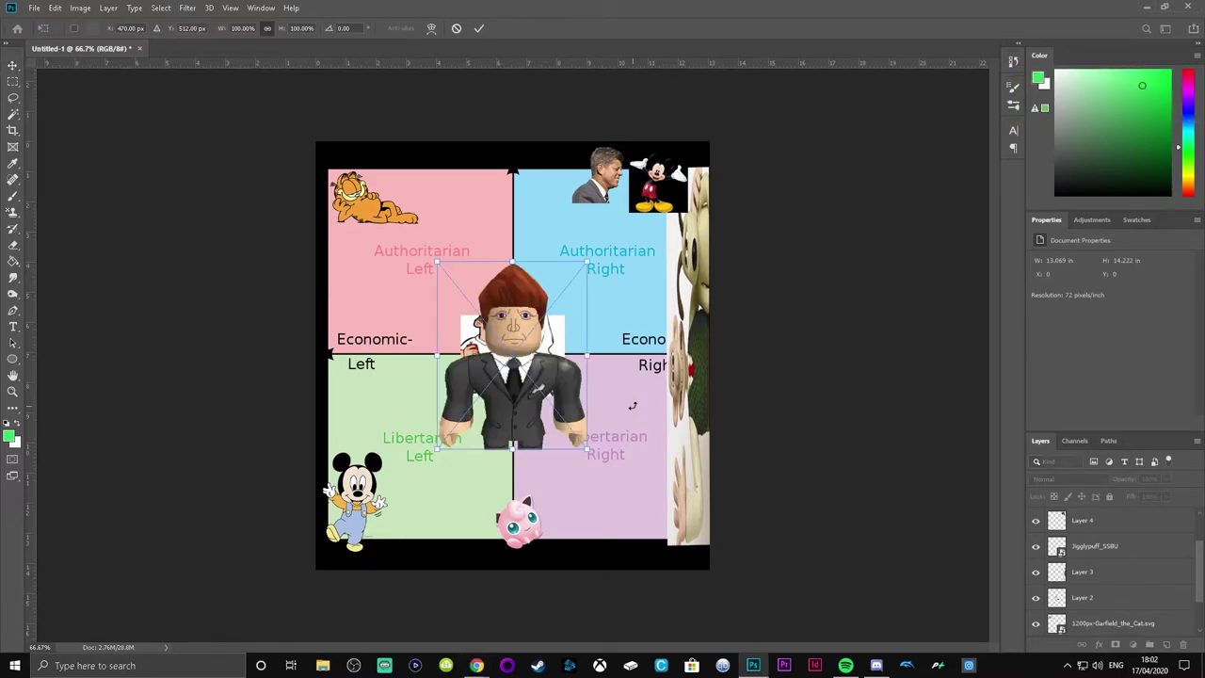
left_click_drag(434, 262, 646, 435)
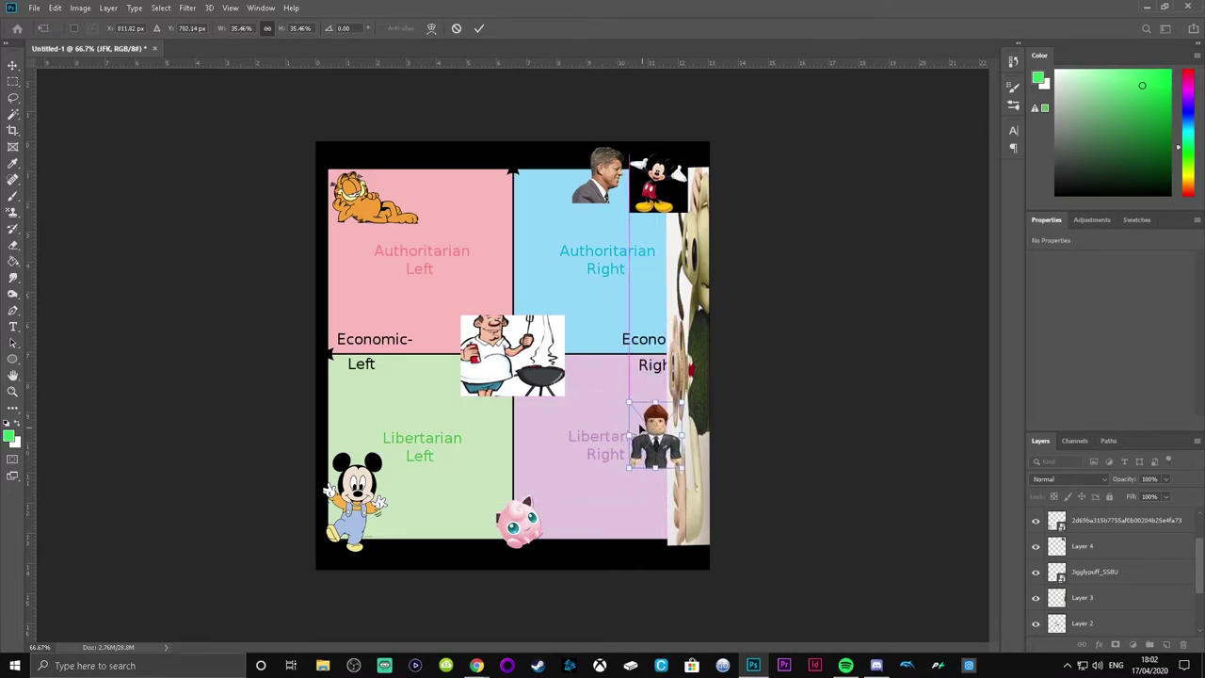
key("Return")
left_click(767, 355)
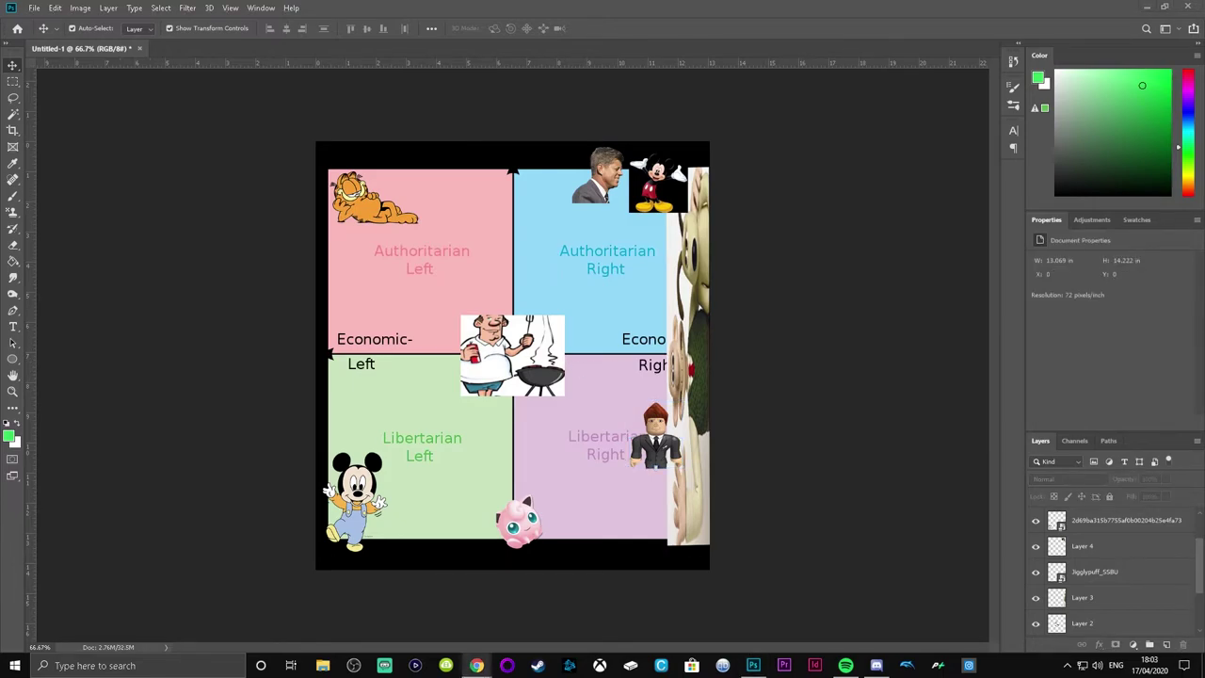
- Dismiss the alert about placing the file download (5).jfif
left_click(586, 248)
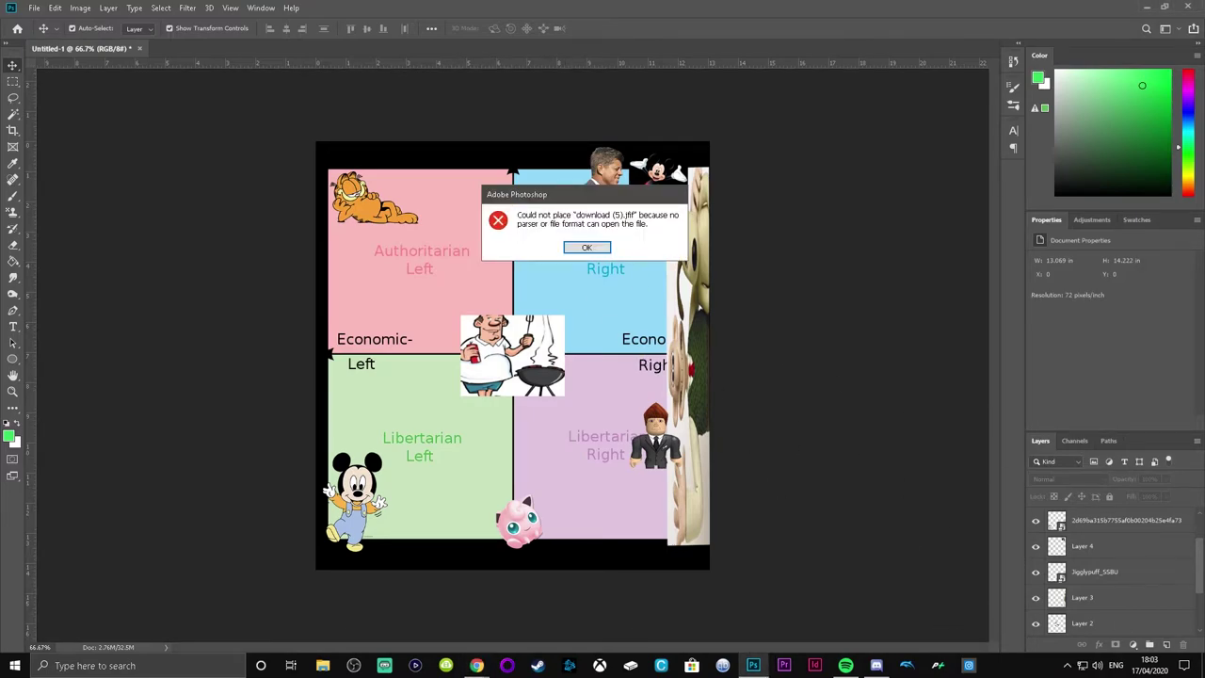
key("alt+Tab")
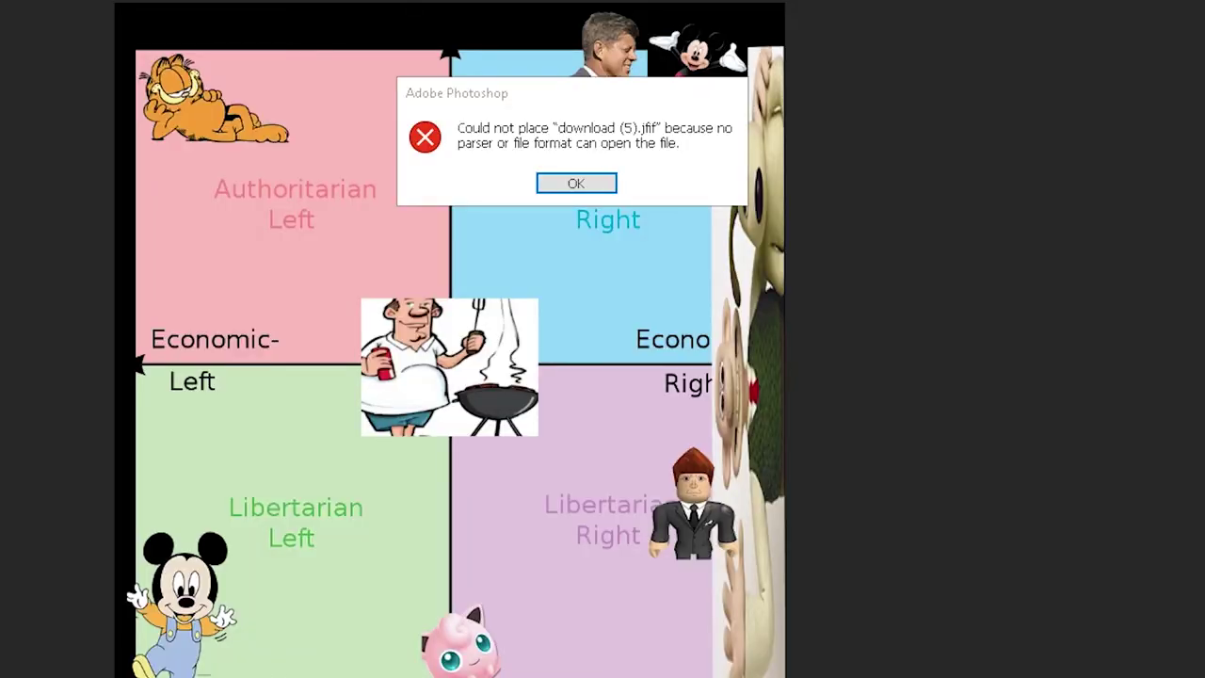
left_click(607, 187)
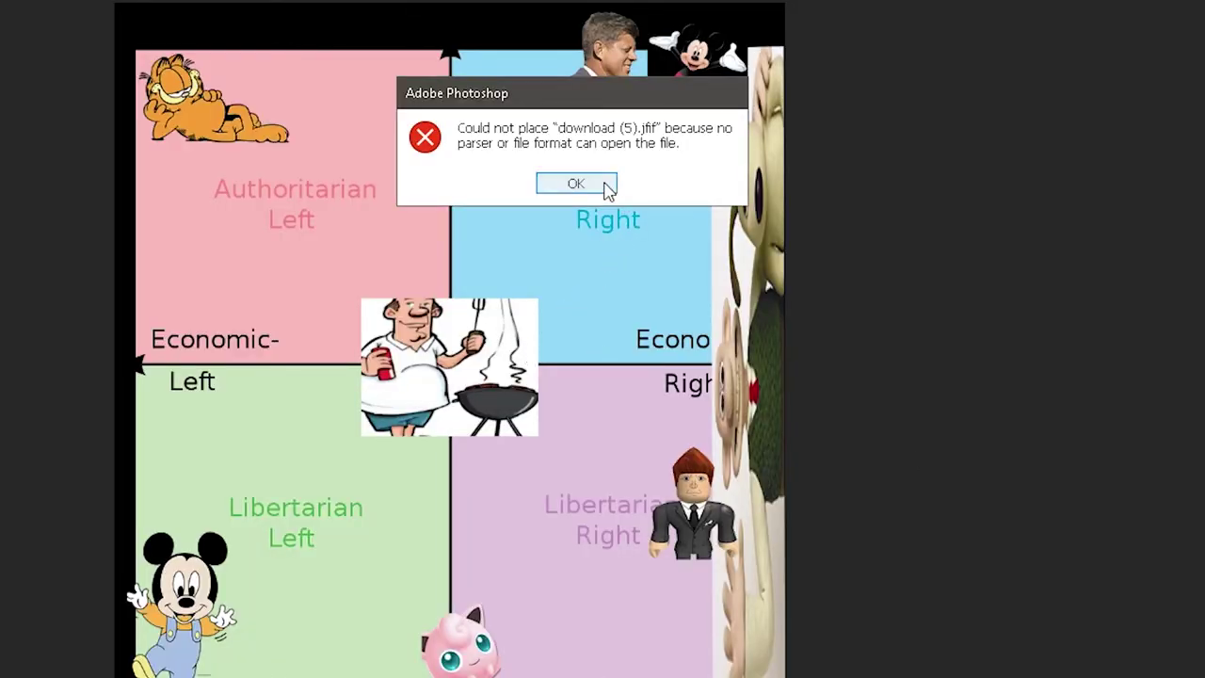
left_click(561, 184)
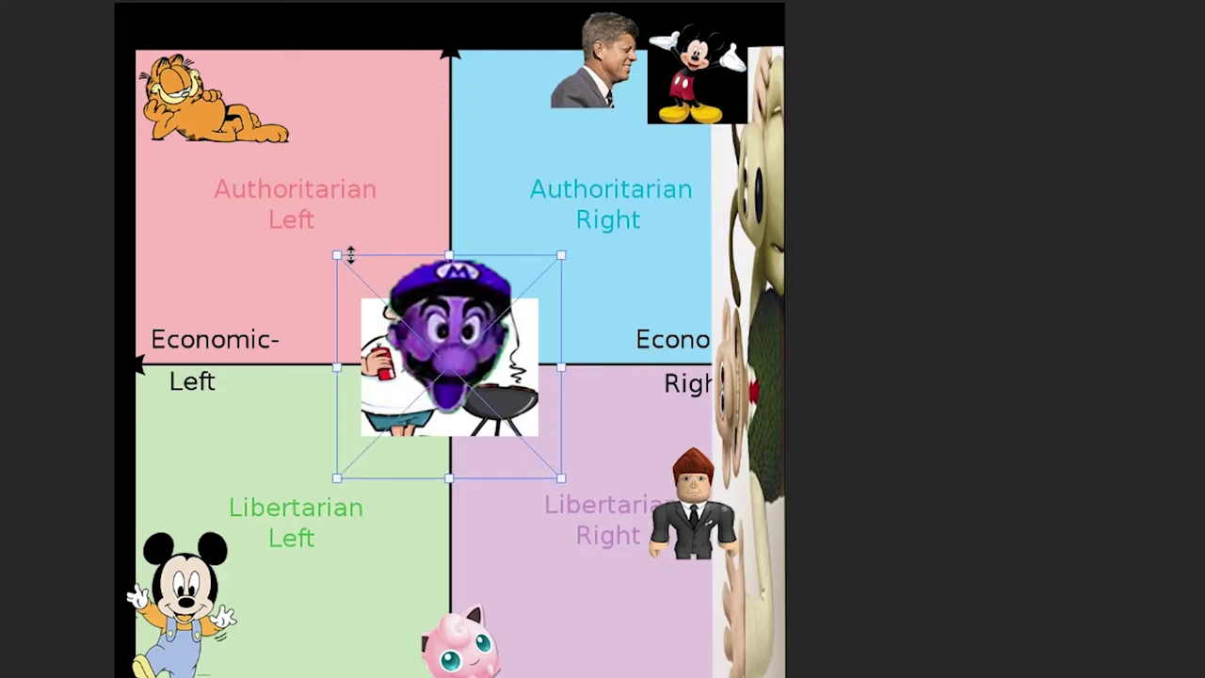
- Shrink the purple Mario head to about 41% and position it at the top of the vertical axis
left_click_drag(337, 255, 456, 373)
left_click_drag(529, 388, 462, 102)
left_click_drag(396, 74, 469, 98)
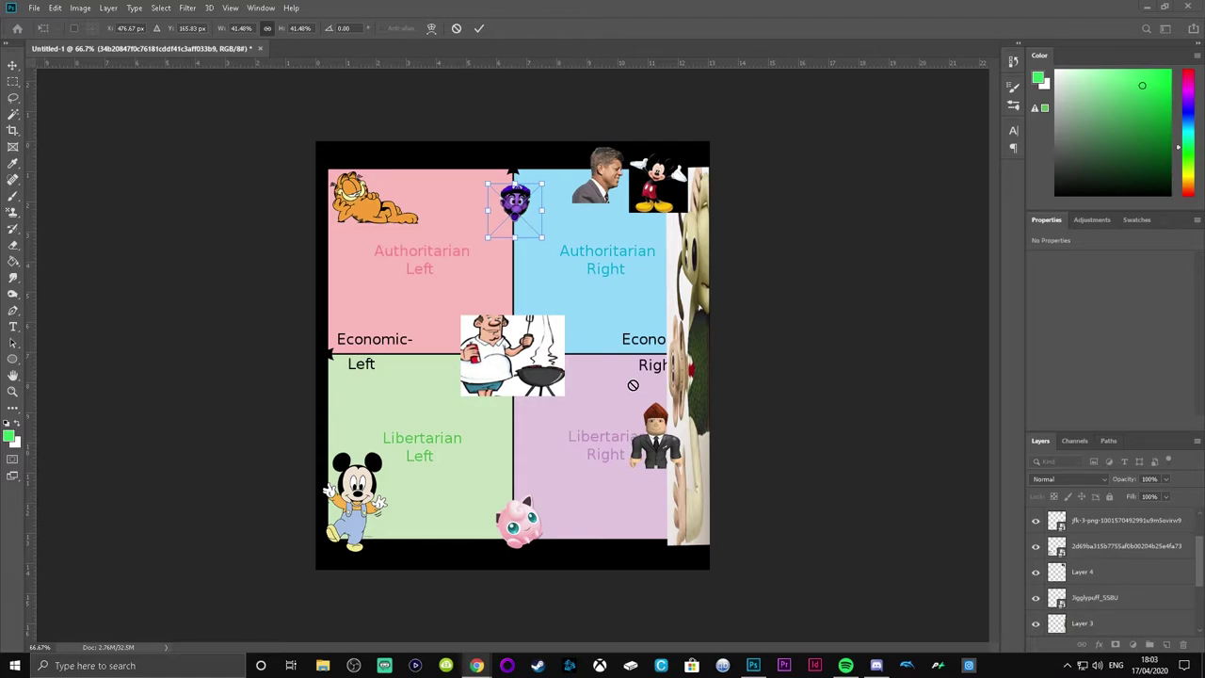
key("Return")
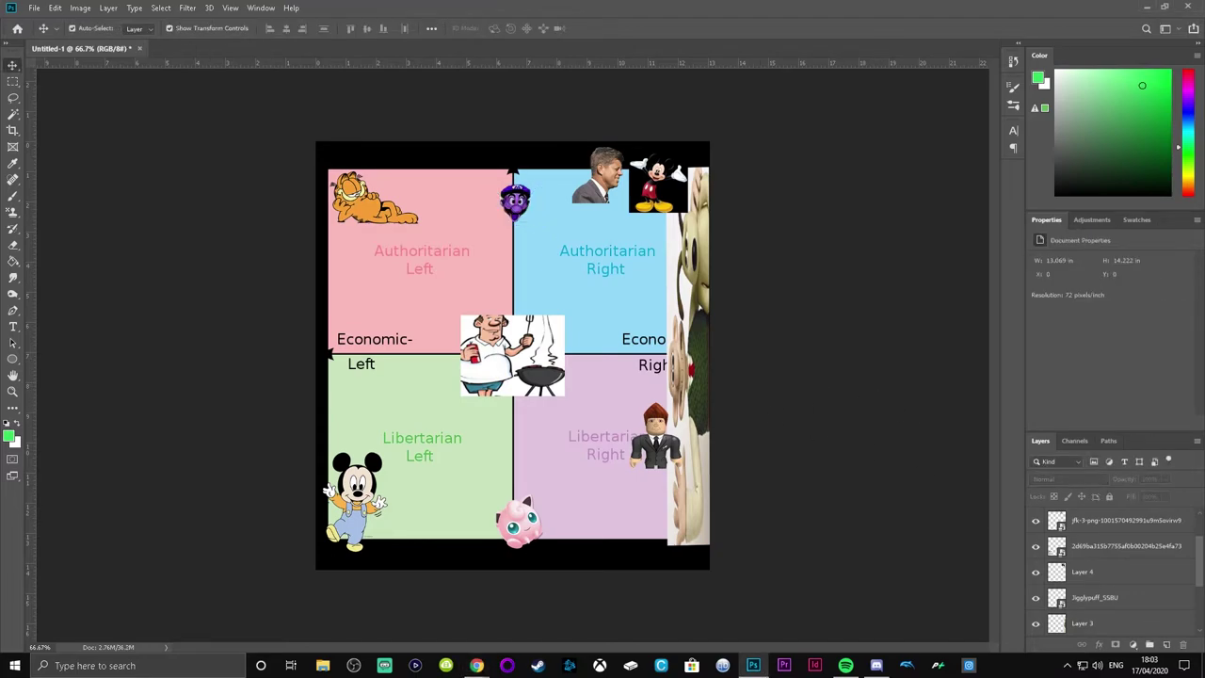
- Place the Minecraft figure, shrink it and lay it sideways across the vertical axis just below the purple Mario head
left_click_drag(1204, 390, 656, 391)
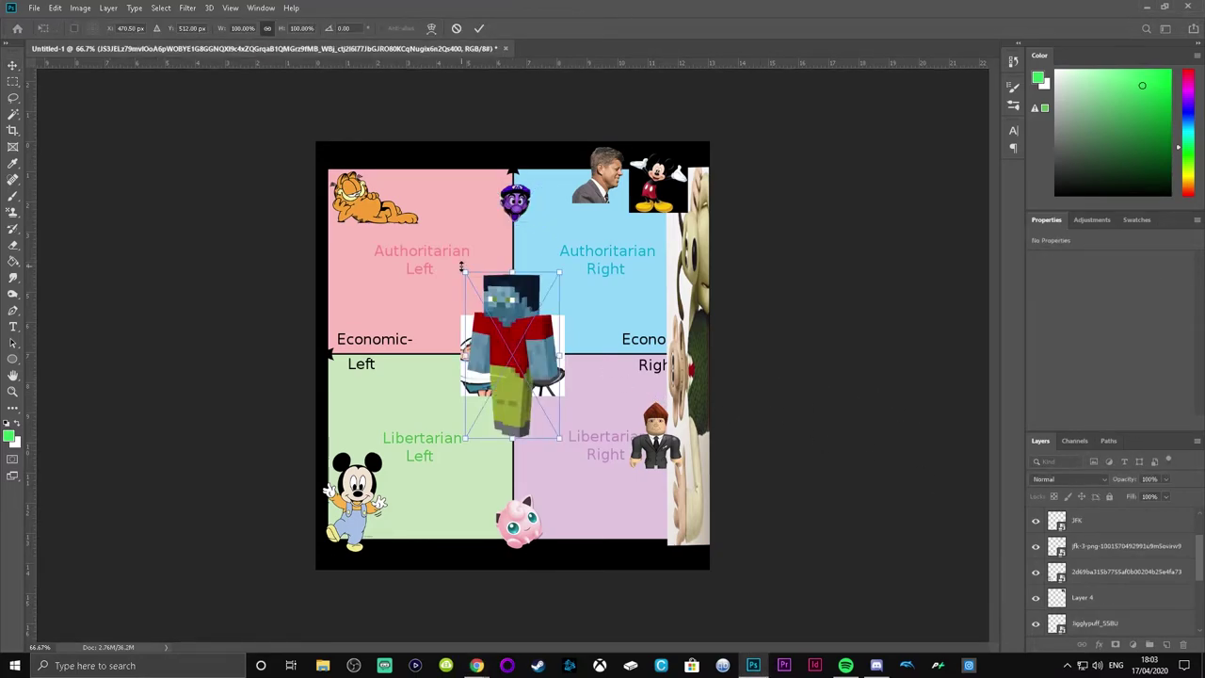
left_click_drag(466, 271, 550, 314)
left_click_drag(522, 381, 621, 242)
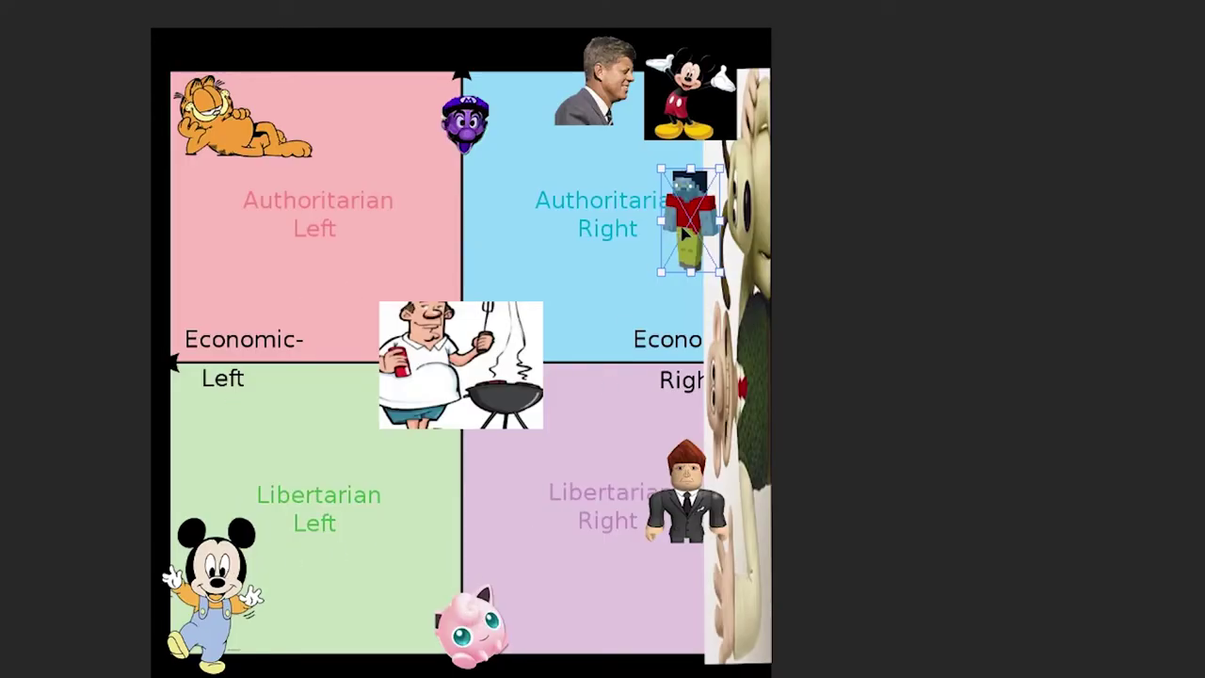
left_click_drag(684, 233, 474, 120)
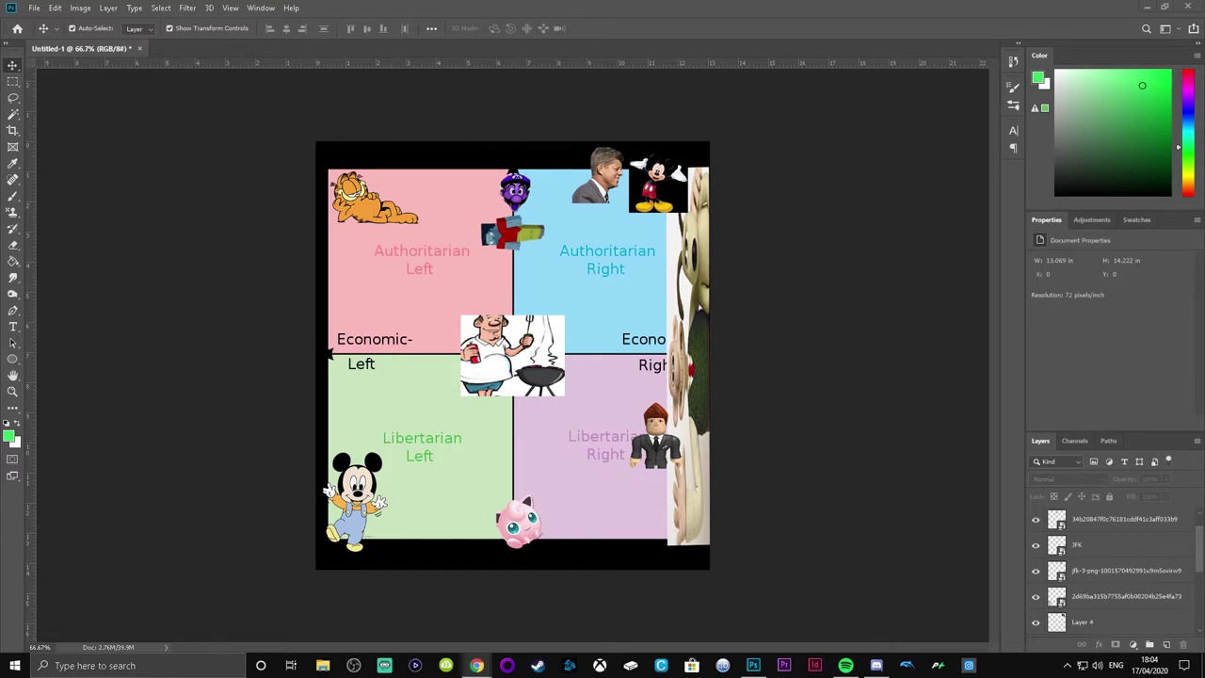
- Paste the orange Lego pilot, shrink it to about 1.17 × 1.9 in and position it beside the Roblox figure in Libertarian Right
left_click(702, 308)
key("ctrl+v")
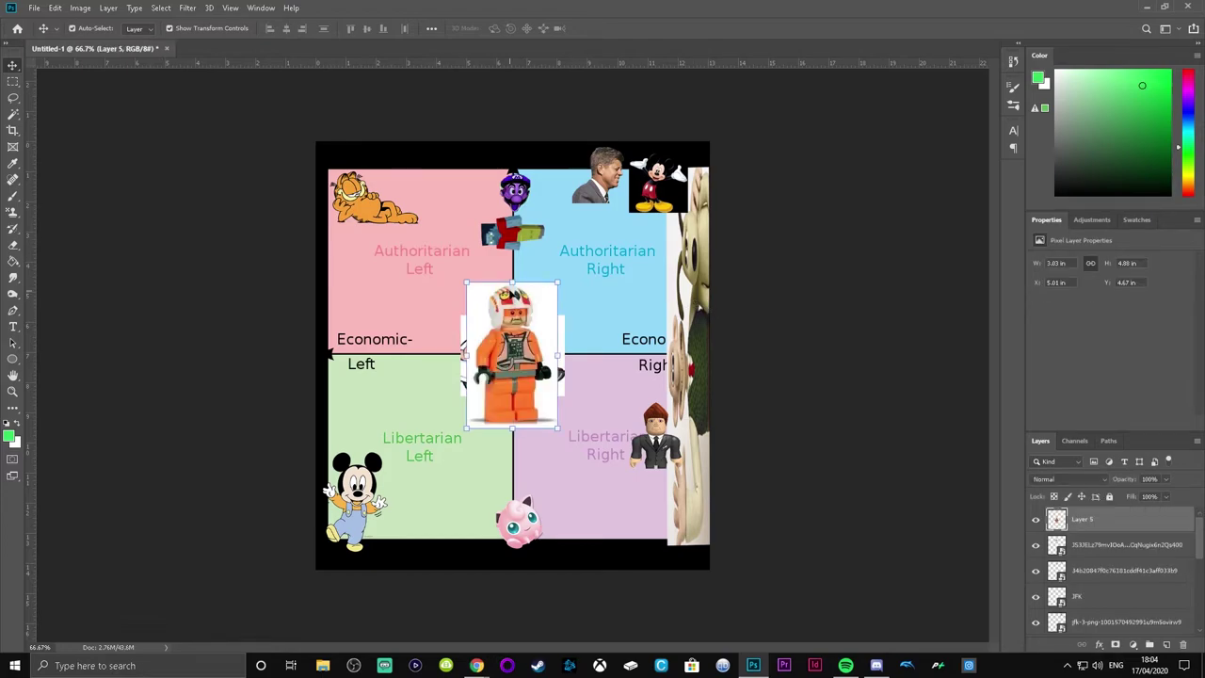
left_click_drag(470, 283, 503, 267)
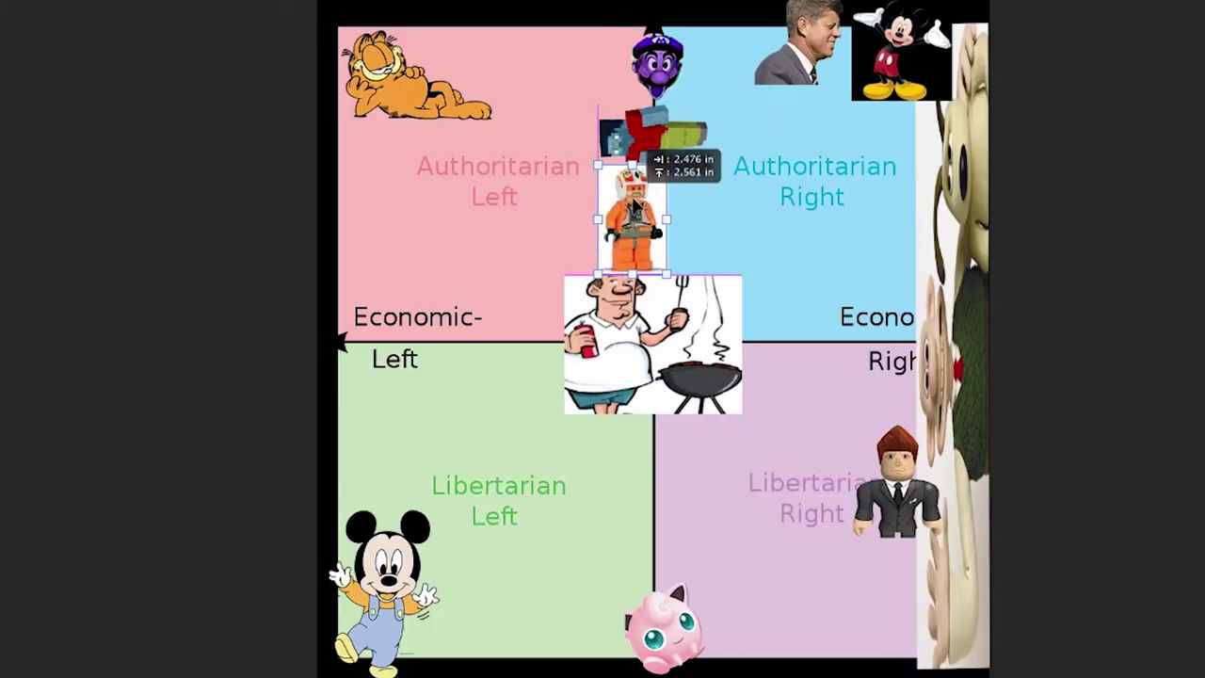
left_click_drag(638, 202, 660, 199)
left_click_drag(619, 155, 628, 165)
left_click_drag(650, 208, 811, 468)
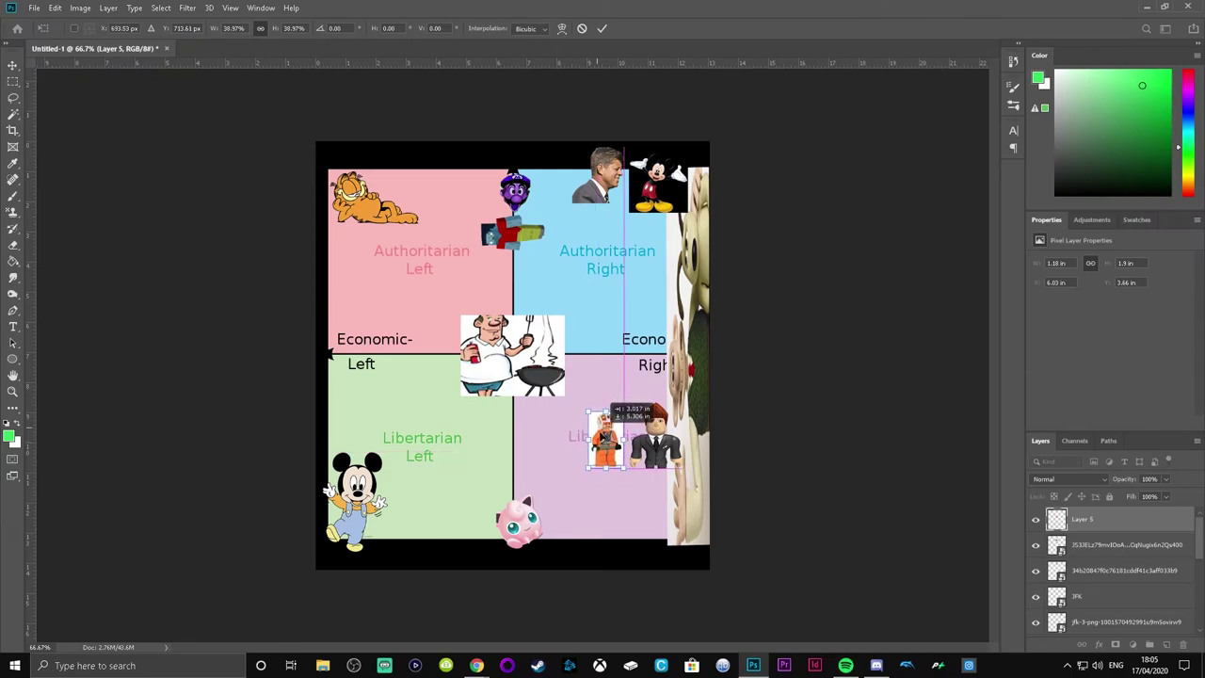
left_click_drag(608, 420, 601, 420)
key("Return")
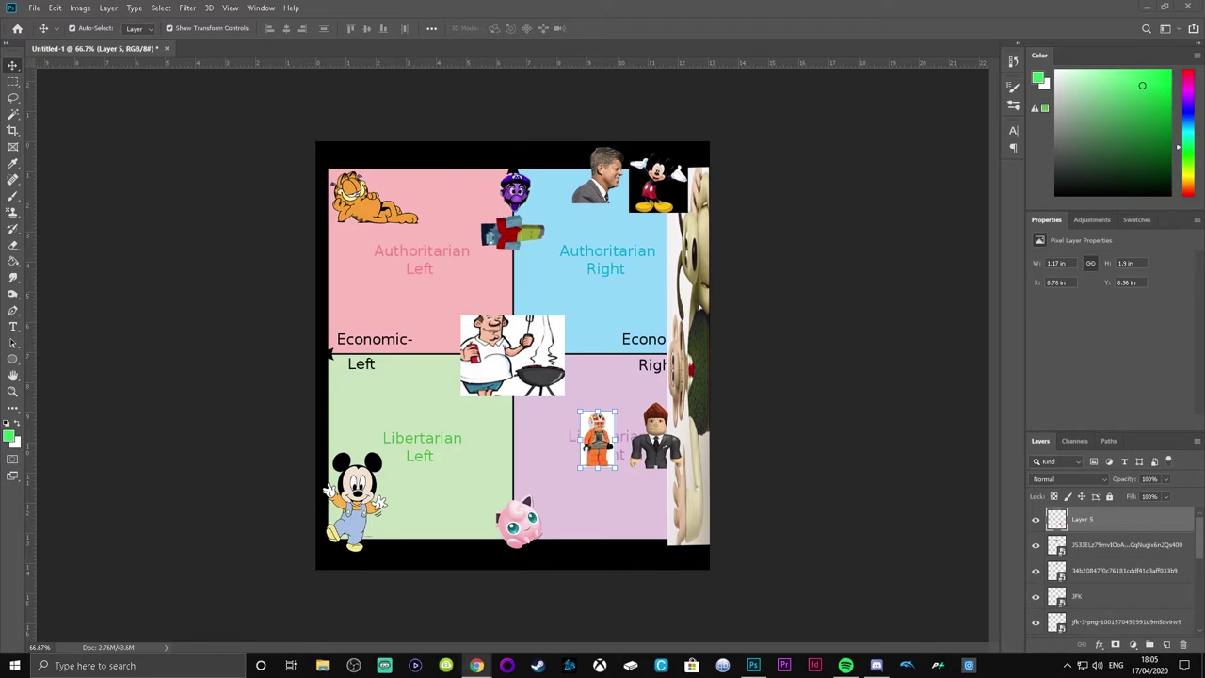
- Place the chart image, shrink it to about 2.88 × 2.39 in and position it in the middle of the Libertarian Left quadrant
left_click_drag(1204, 484, 823, 484)
left_click_drag(409, 275, 526, 367)
left_click_drag(561, 397, 408, 425)
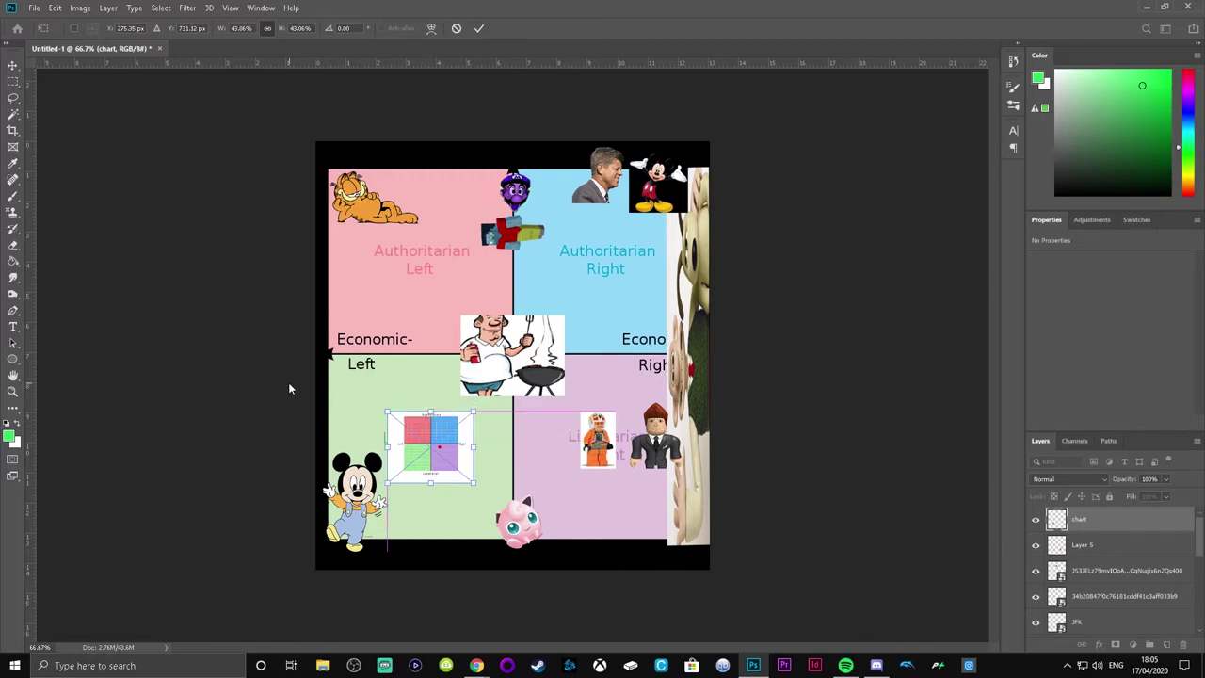
left_click(288, 382)
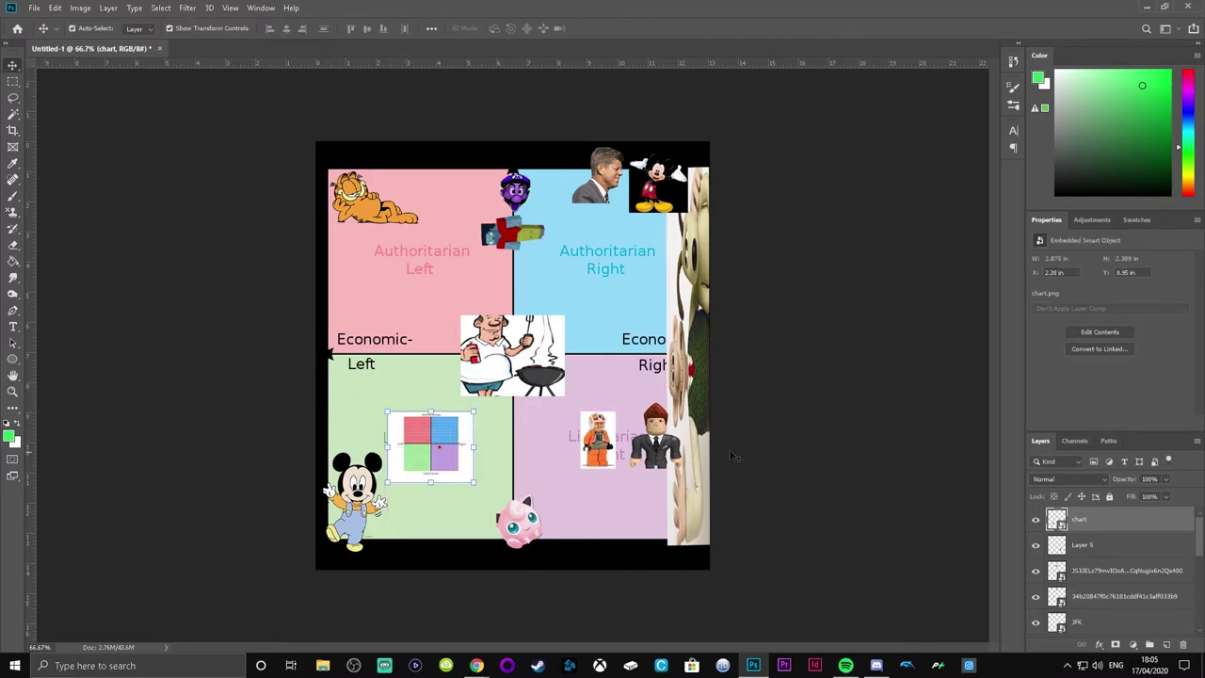
left_click(811, 449)
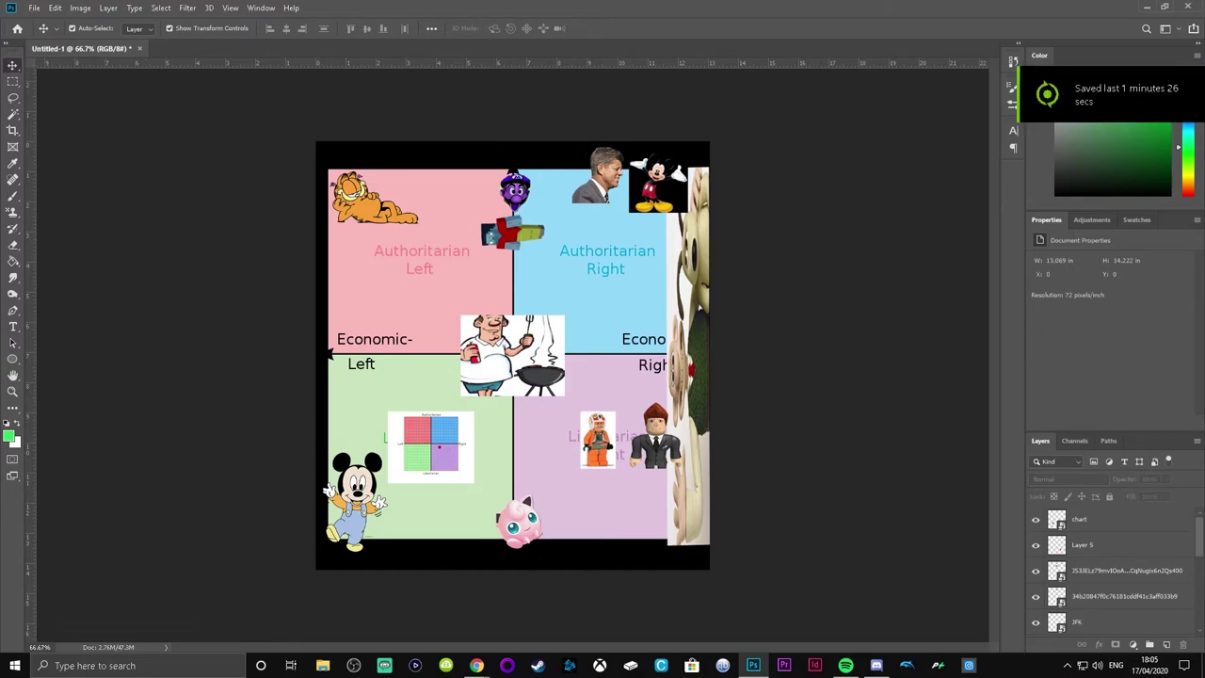
key("alt+Tab")
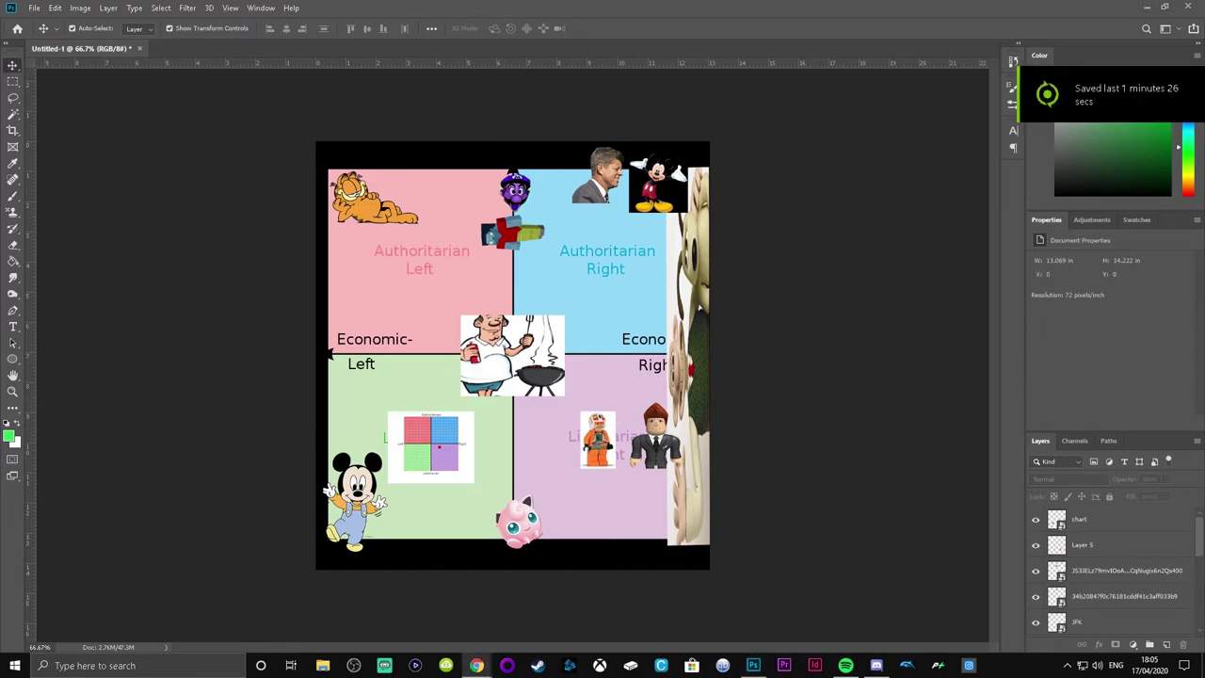
- Move the chart image slightly higher within the Libertarian Left quadrant
left_click(395, 414)
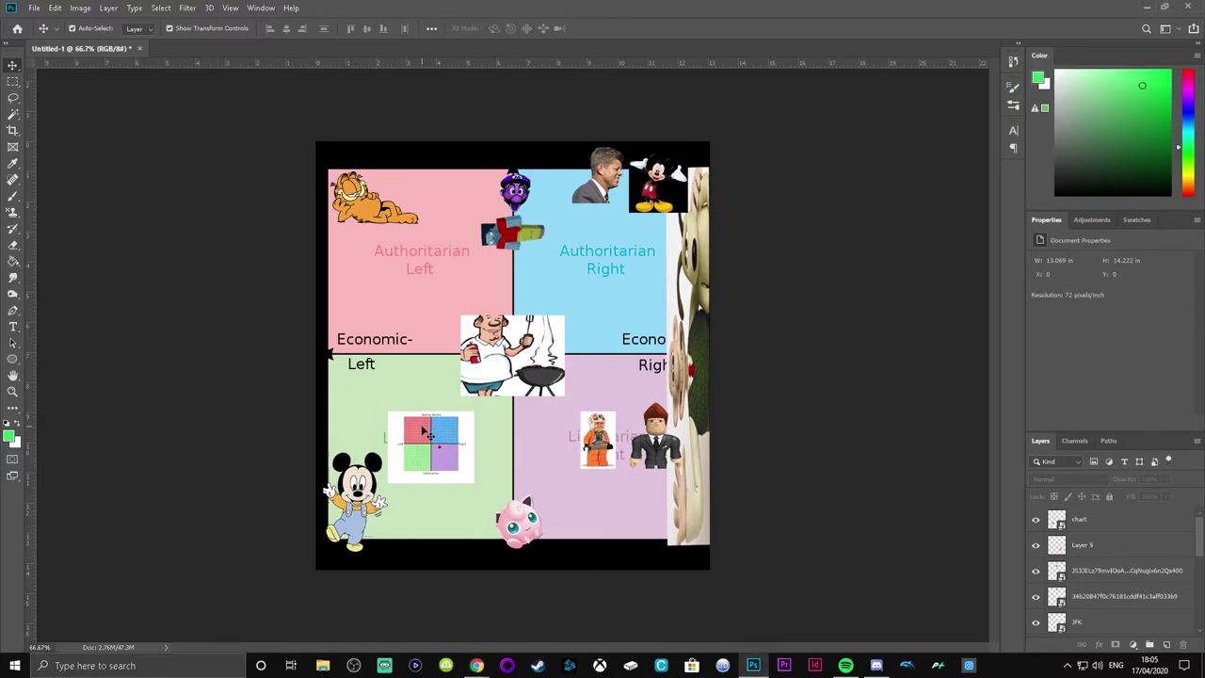
left_click_drag(431, 459, 431, 445)
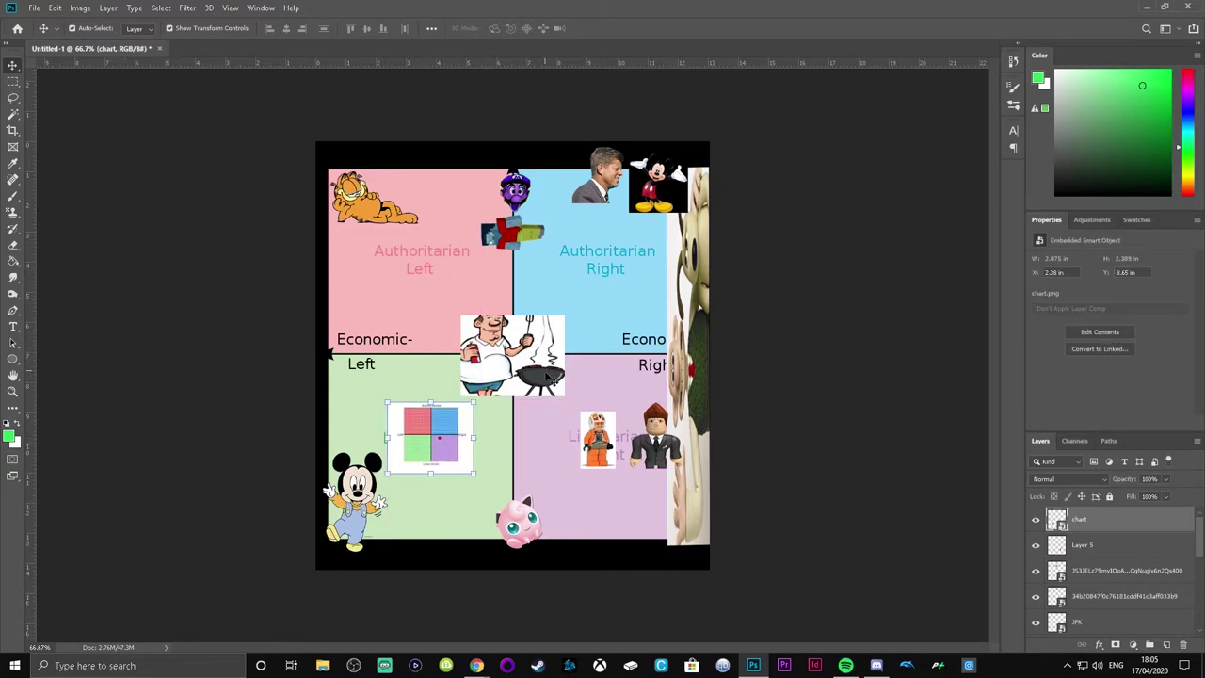
left_click(593, 432)
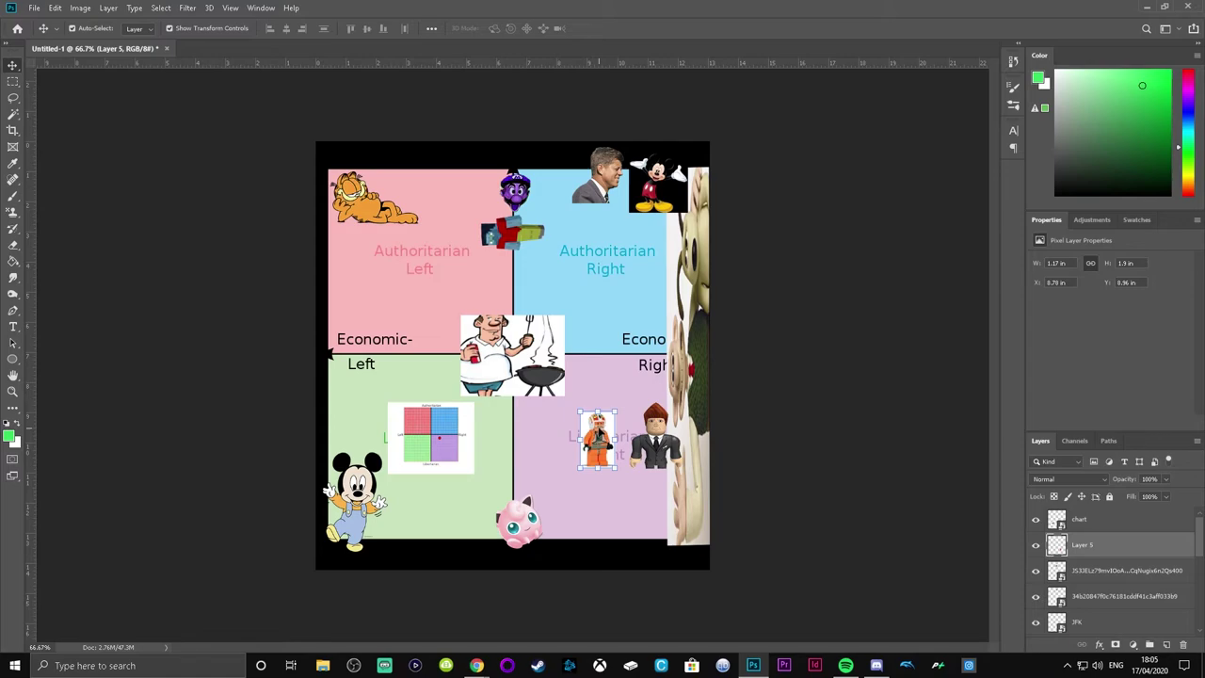
left_click(766, 391)
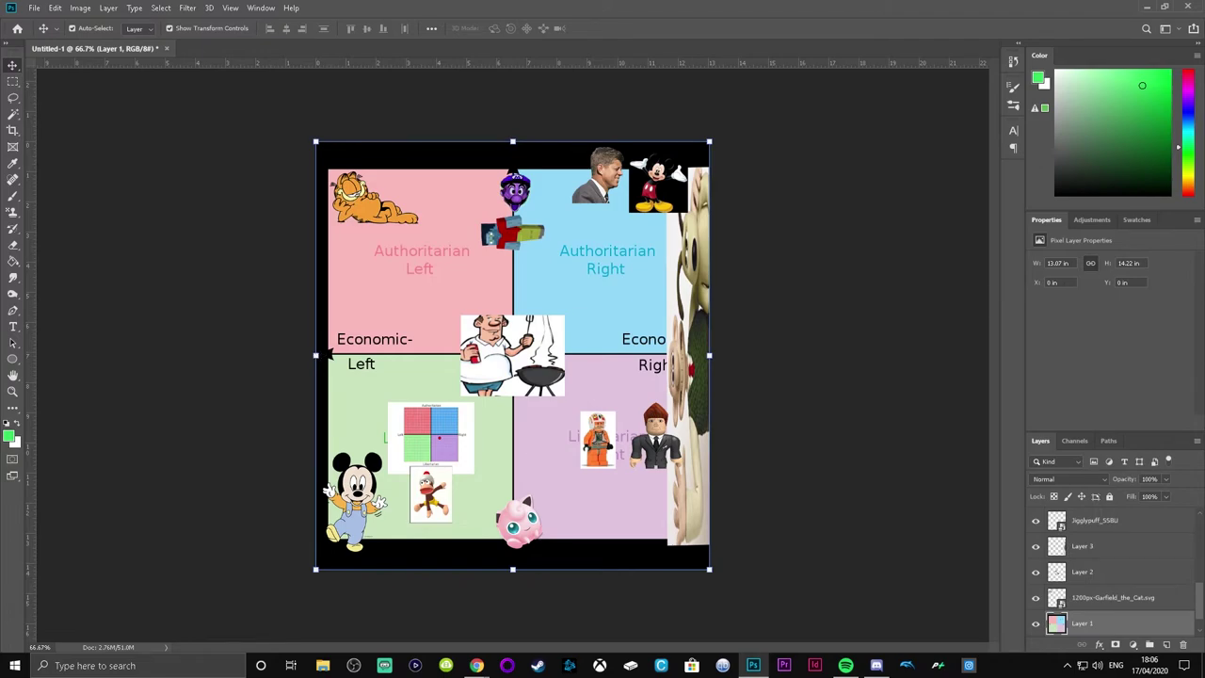
- Bring in the picture of the figure in the blue Sonic costume, shrink it and position it beside Garfield in Authoritarian Left
key("alt+Tab")
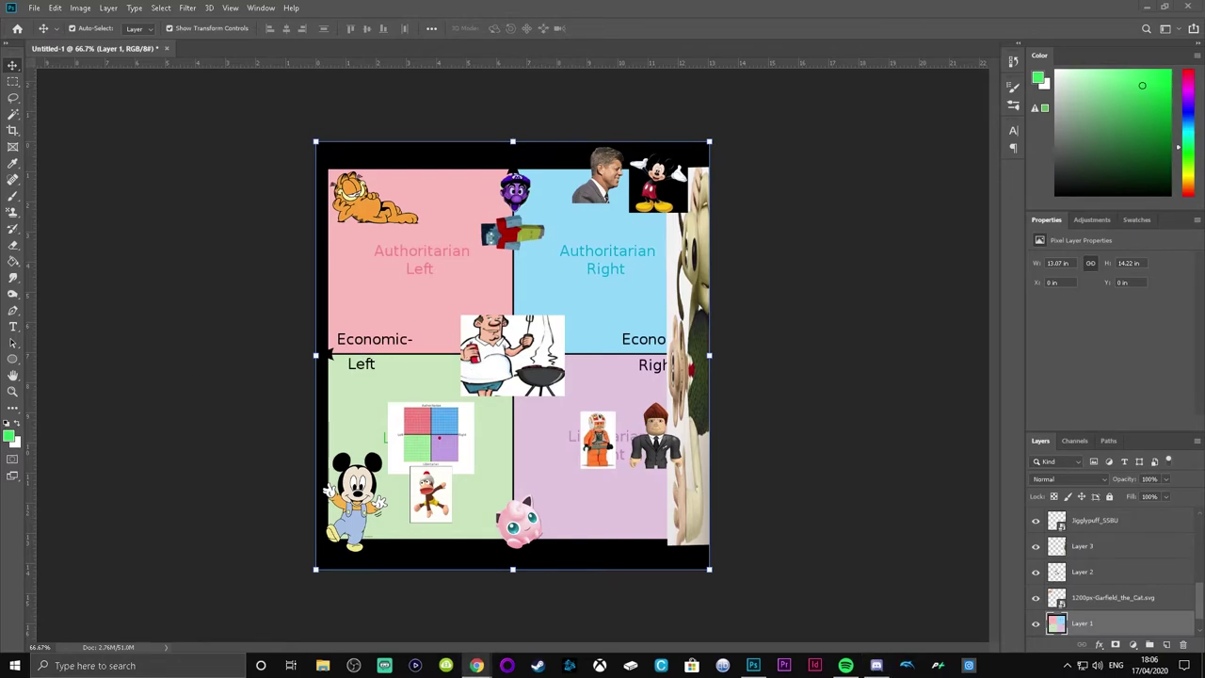
left_click_drag(1204, 565, 623, 348)
left_click_drag(443, 238, 436, 174)
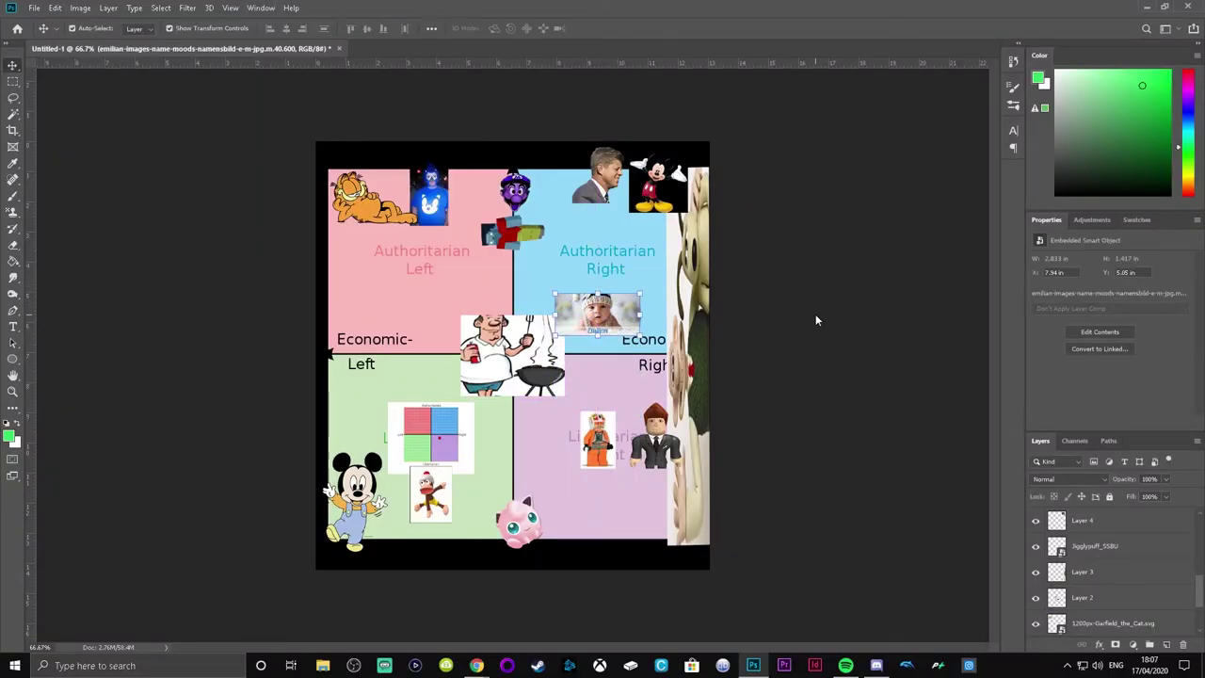
- Move the baby picture down from Authoritarian Right to the upper part of Libertarian Right, just above the orange Lego pilot
left_click(816, 318)
key("alt+F10")
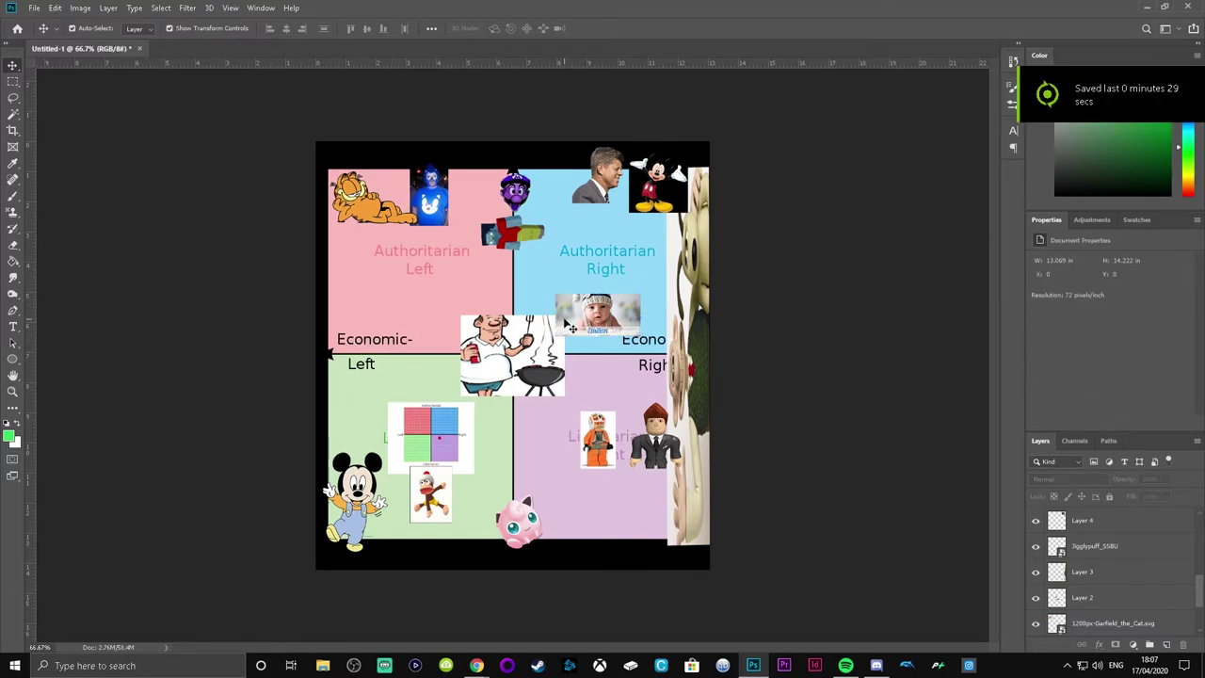
left_click_drag(570, 326, 570, 399)
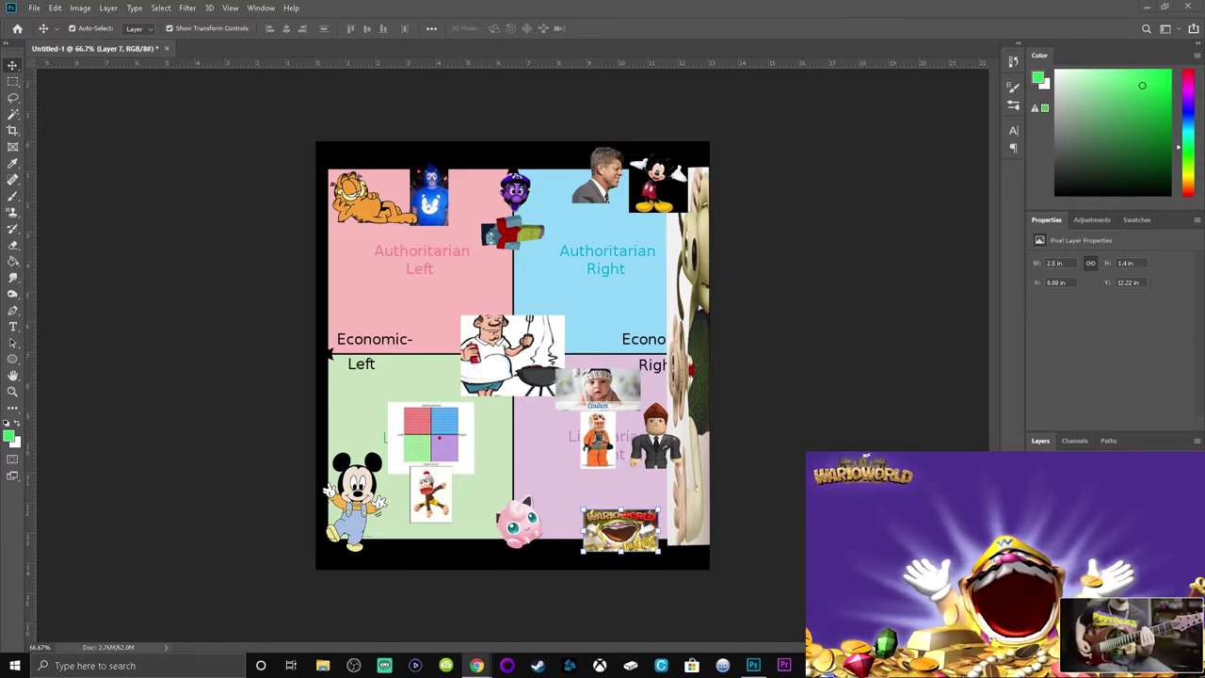
- Paste the penguin picture, shrink it to about 1.77 × 1.33 in and position it above baby Mickey in Libertarian Left
left_click(773, 275)
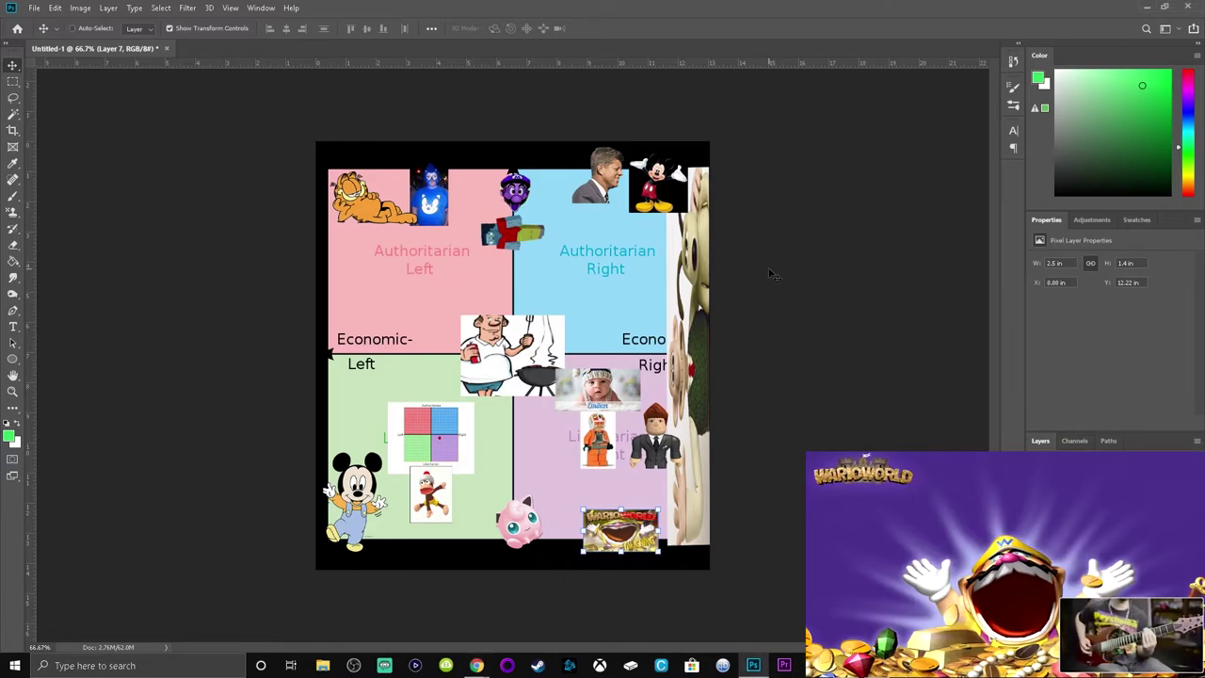
key("ctrl+v")
left_click_drag(414, 280, 575, 353)
left_click_drag(576, 395, 361, 247)
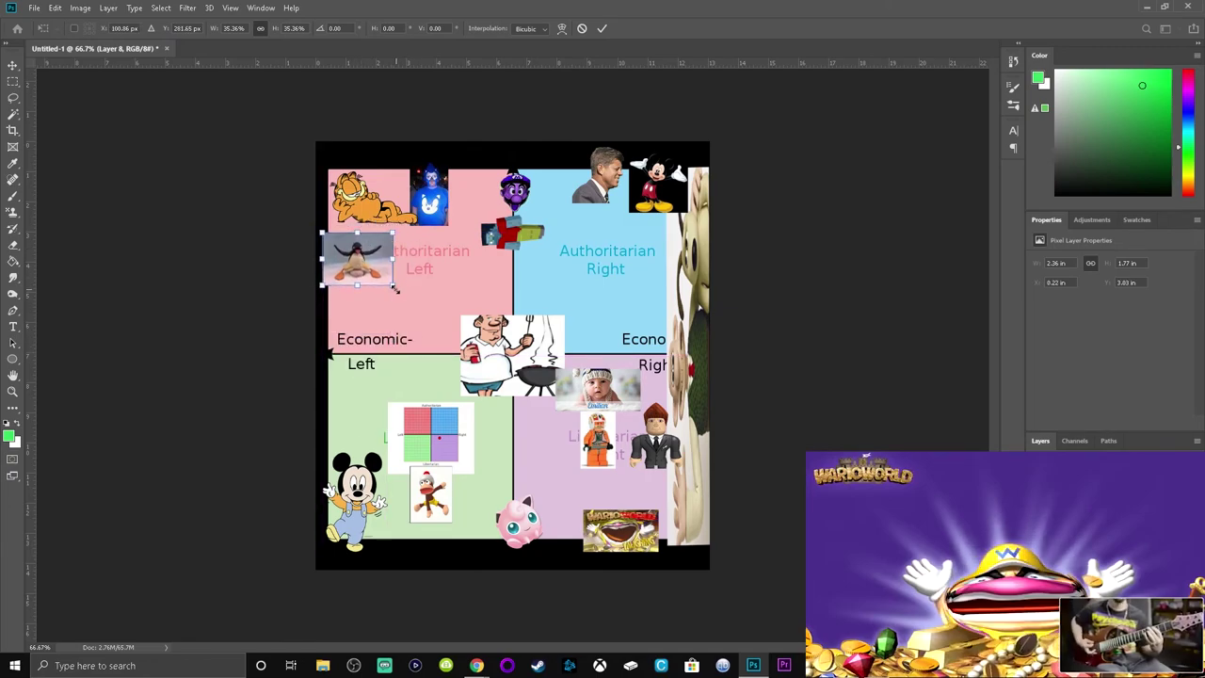
left_click_drag(393, 283, 358, 254)
key("Return")
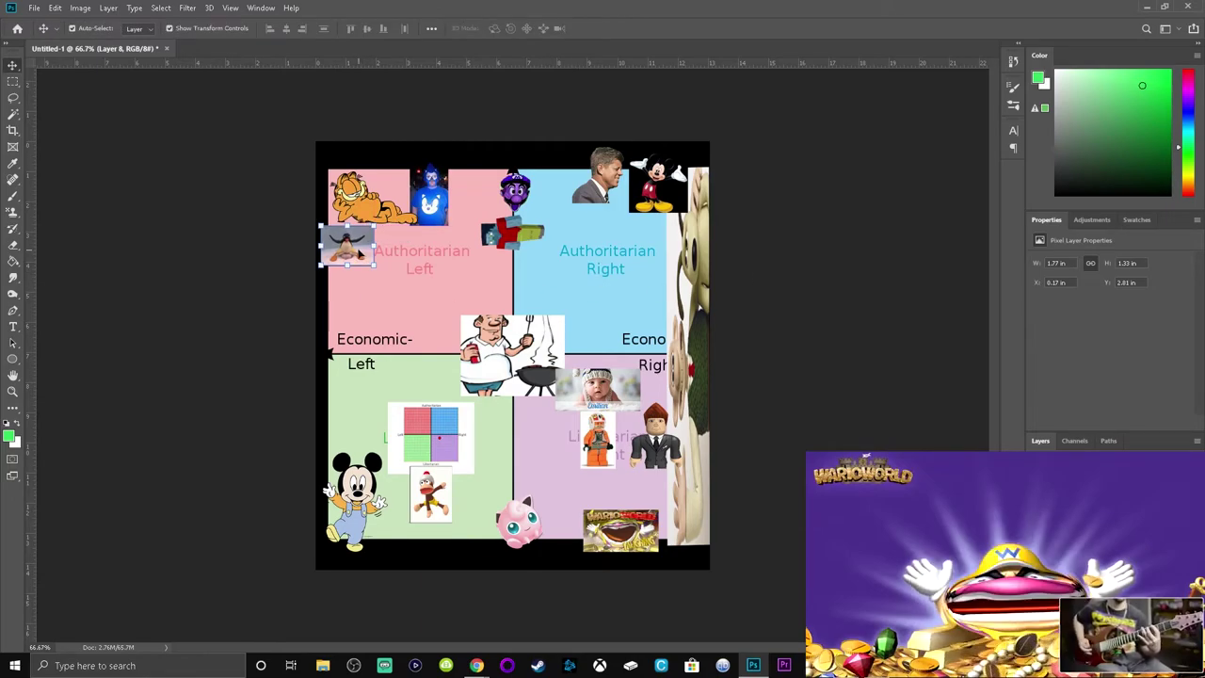
left_click_drag(358, 253, 358, 437)
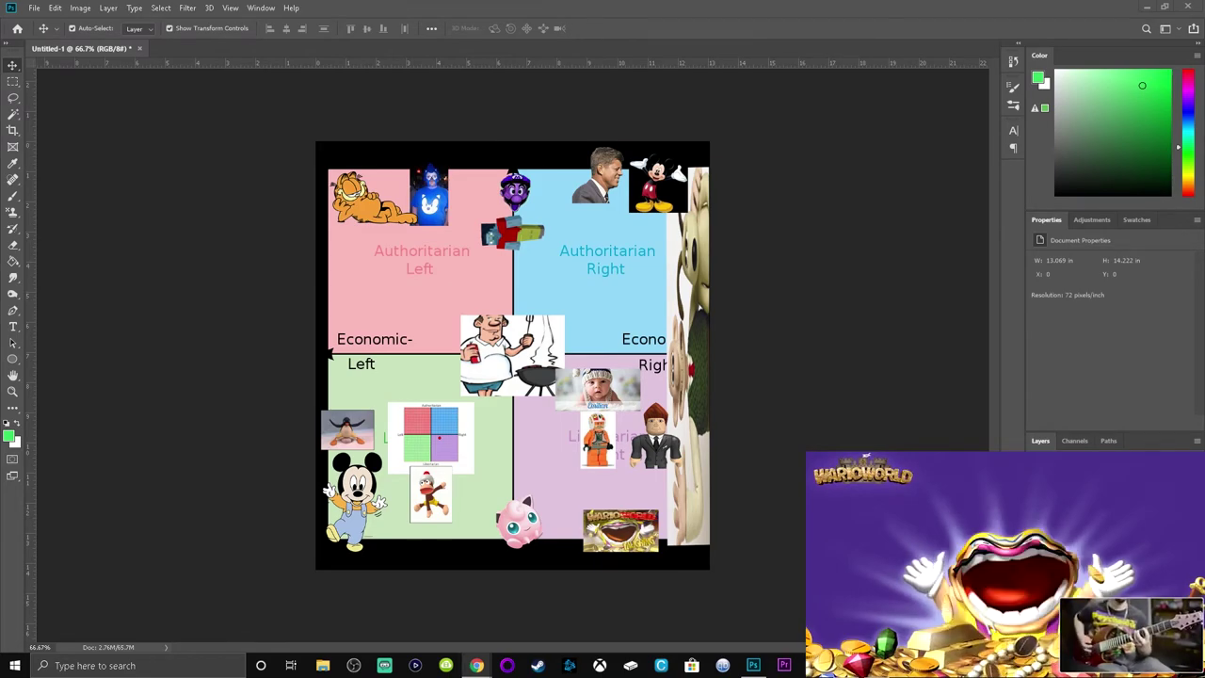
- Place the Dora image, shrink it to about 1.75 × 0.99 in and position it below the Authoritarian Right label
left_click_drag(711, 425, 617, 390)
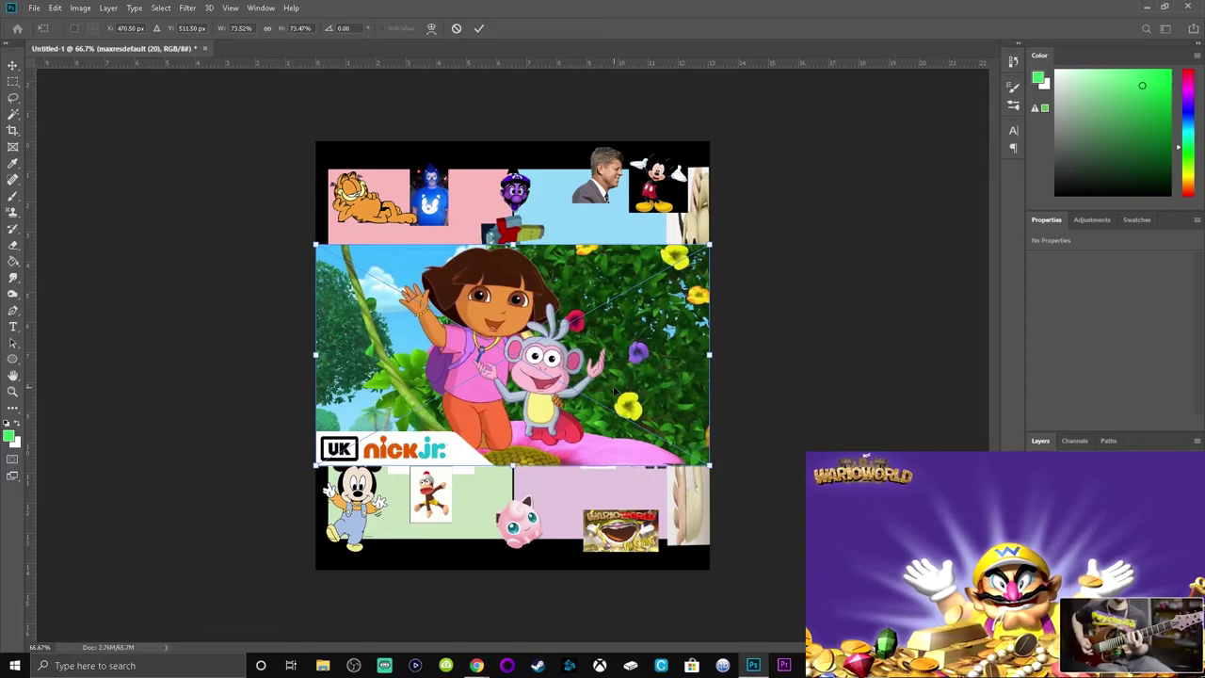
left_click_drag(316, 244, 642, 300)
key("Return")
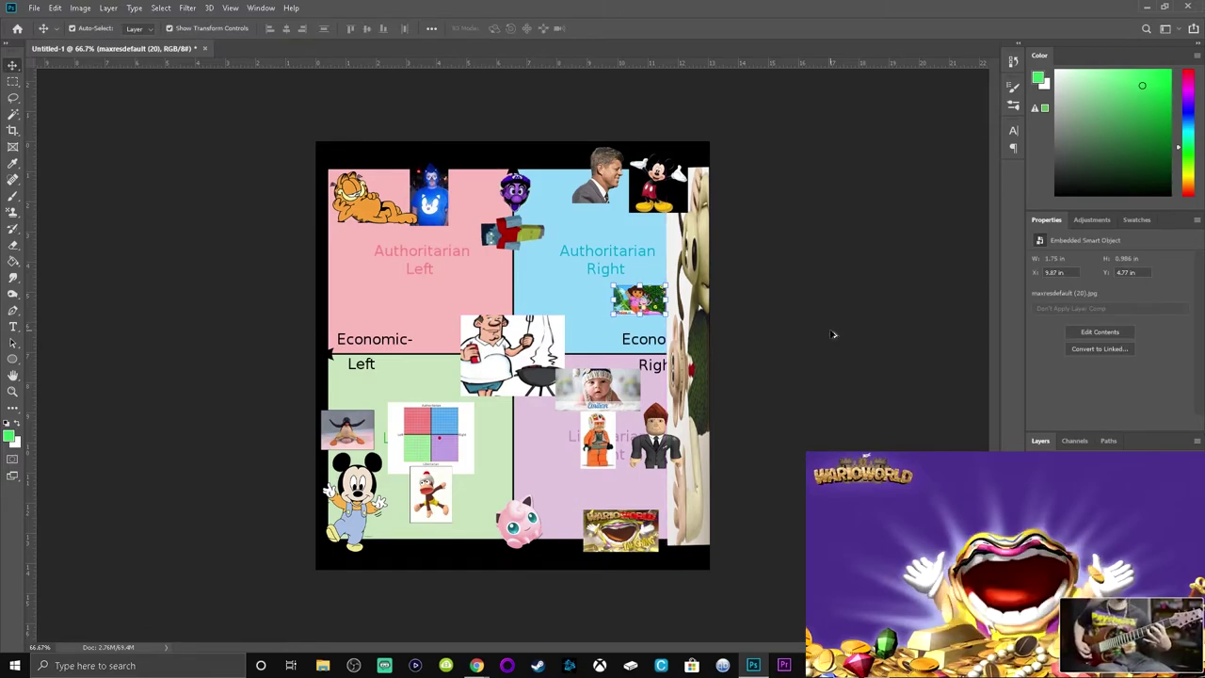
key("alt+F10")
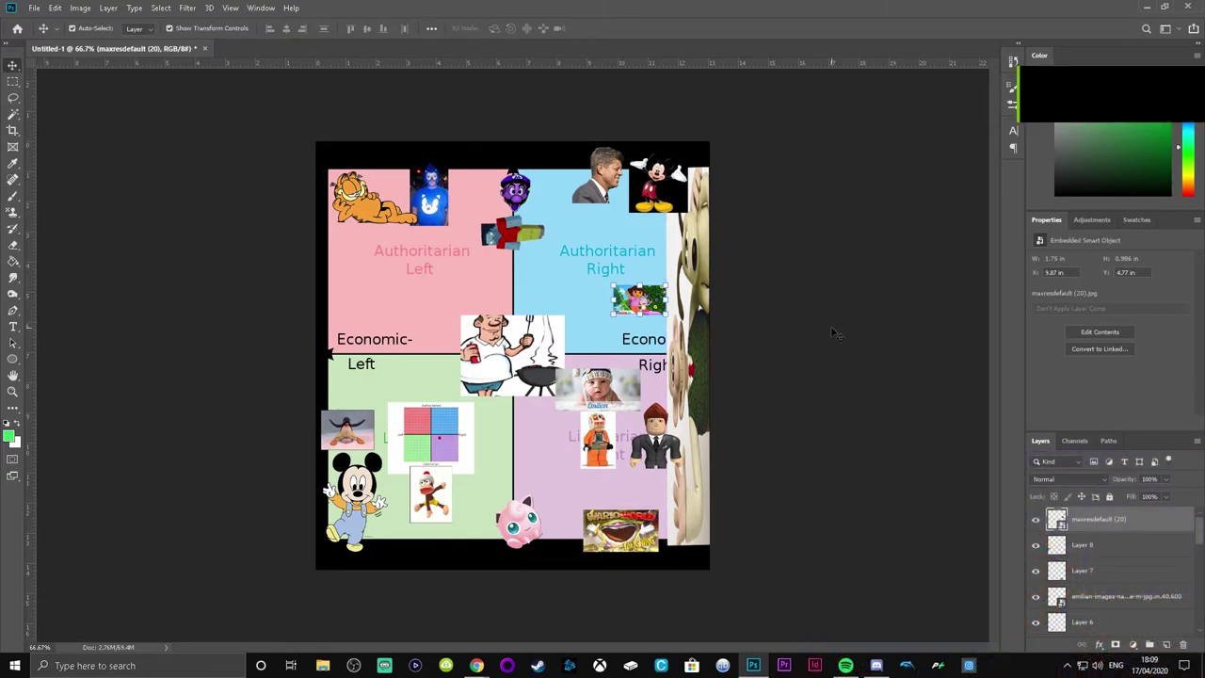
- Shrink and flatten the side-by-side portraits picture and position it over the Economic-Left end of the horizontal axis
left_click(830, 326)
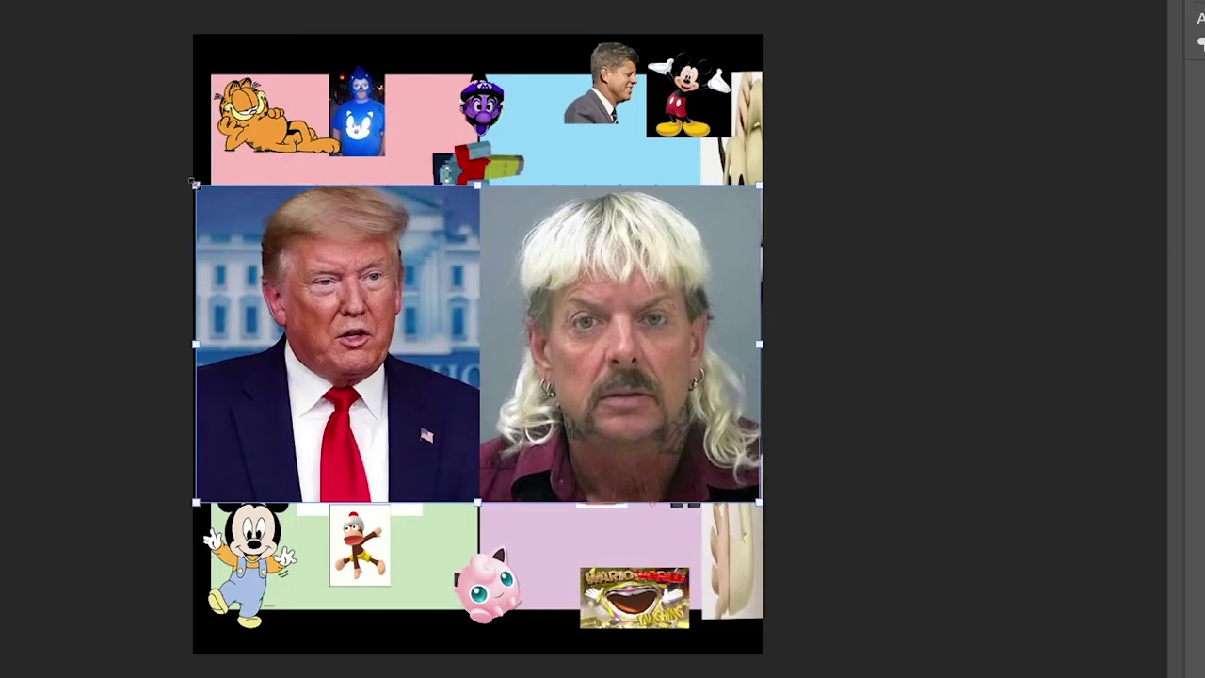
left_click_drag(193, 183, 656, 445)
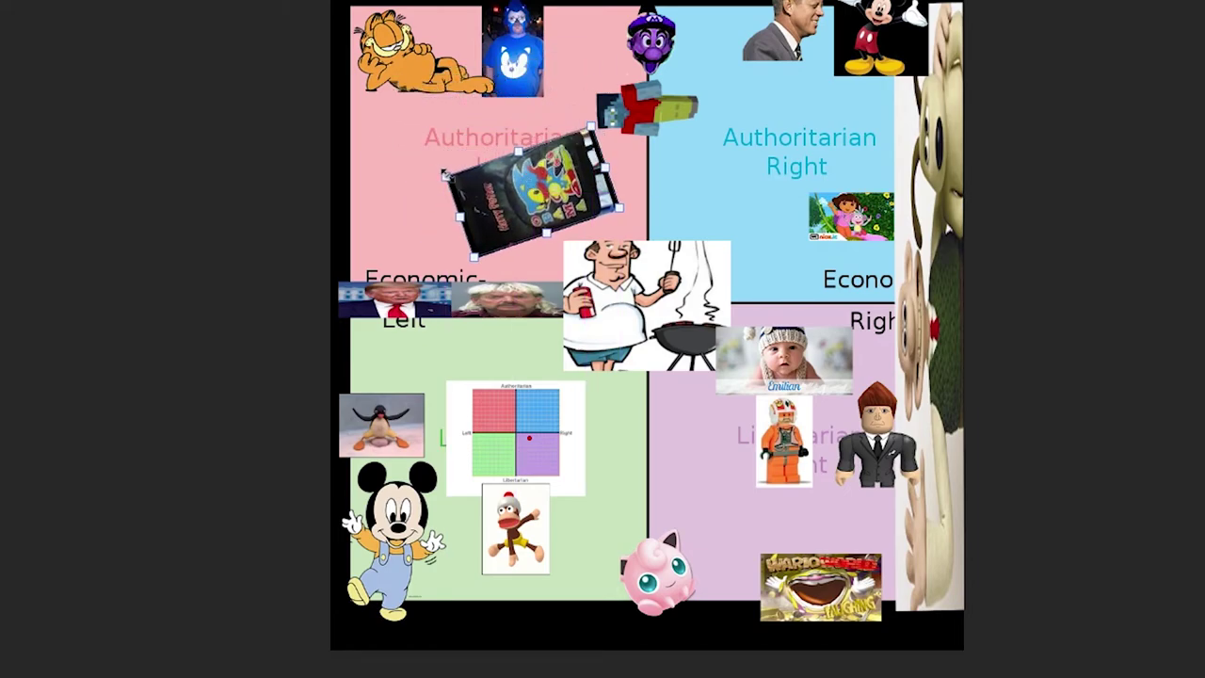
- Skew the tilted black box picture and stretch it to about 10.1 × 2.31 in across the two Authoritarian quadrants
left_click_drag(445, 176, 434, 201)
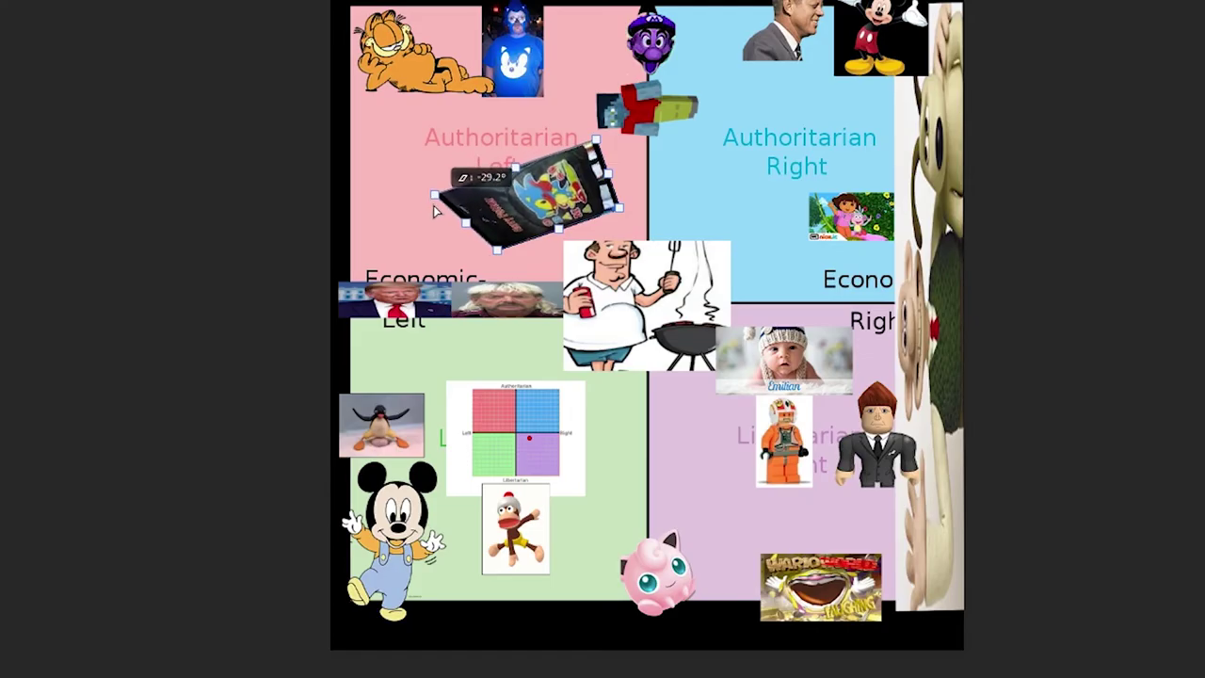
left_click_drag(458, 292, 462, 296)
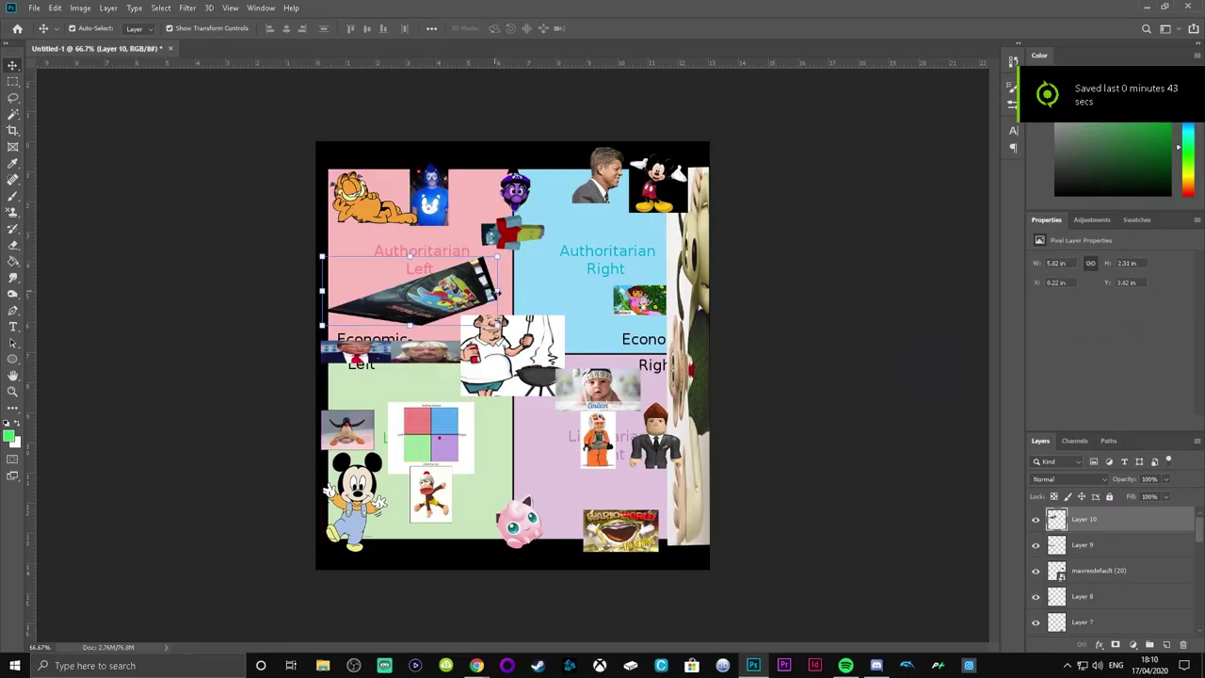
key("ctrl+t")
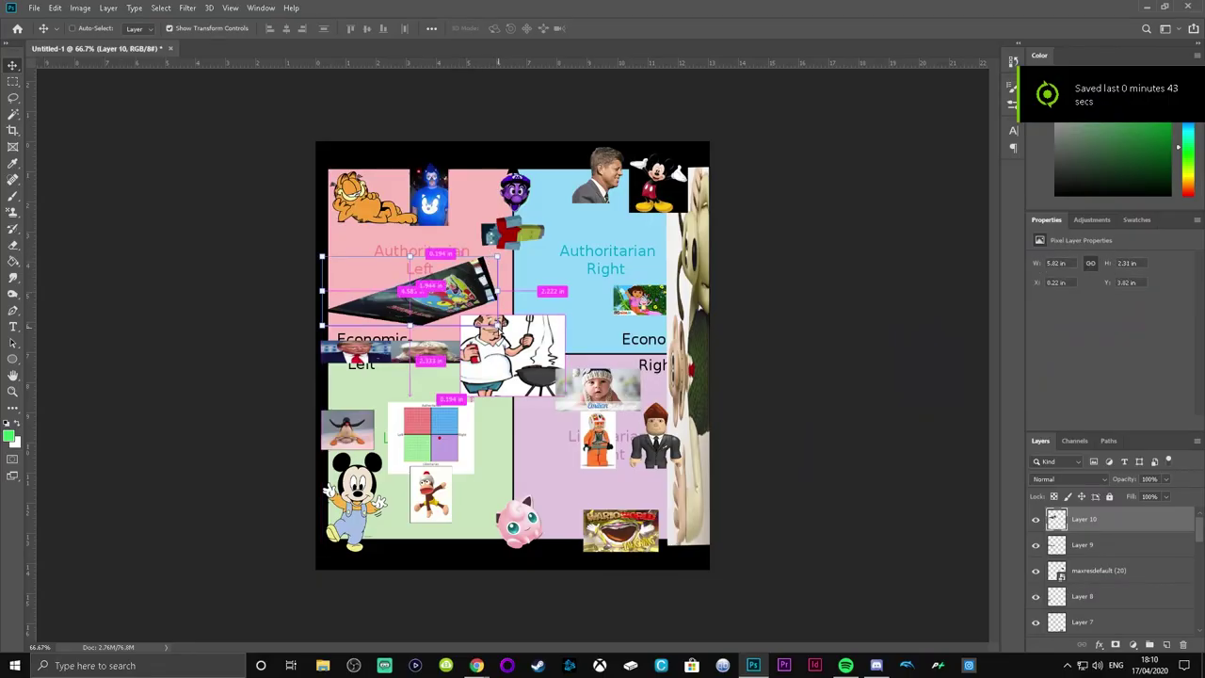
left_click_drag(505, 333, 856, 325)
key("Return")
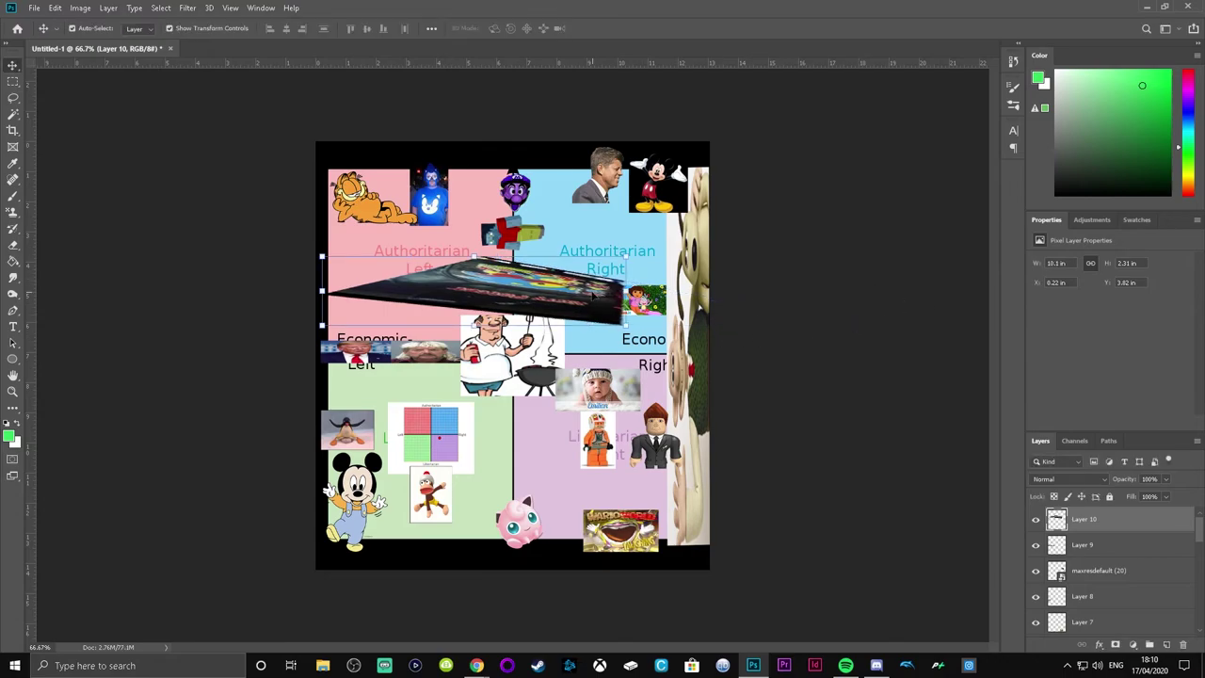
- Rotate the stretched box picture clockwise, shrink it to about 5.71 × 1.71 in and position it across the vertical axis above Jigglypuff
left_click_drag(635, 253, 650, 275)
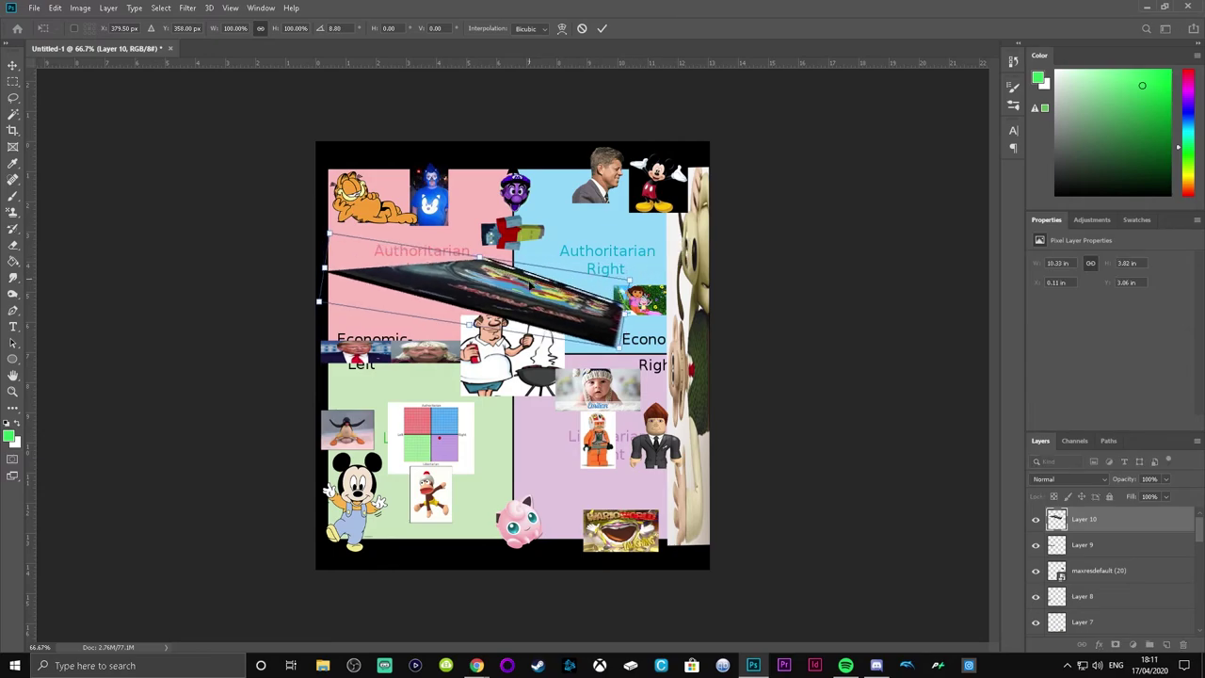
left_click_drag(532, 285, 548, 467)
key("Return")
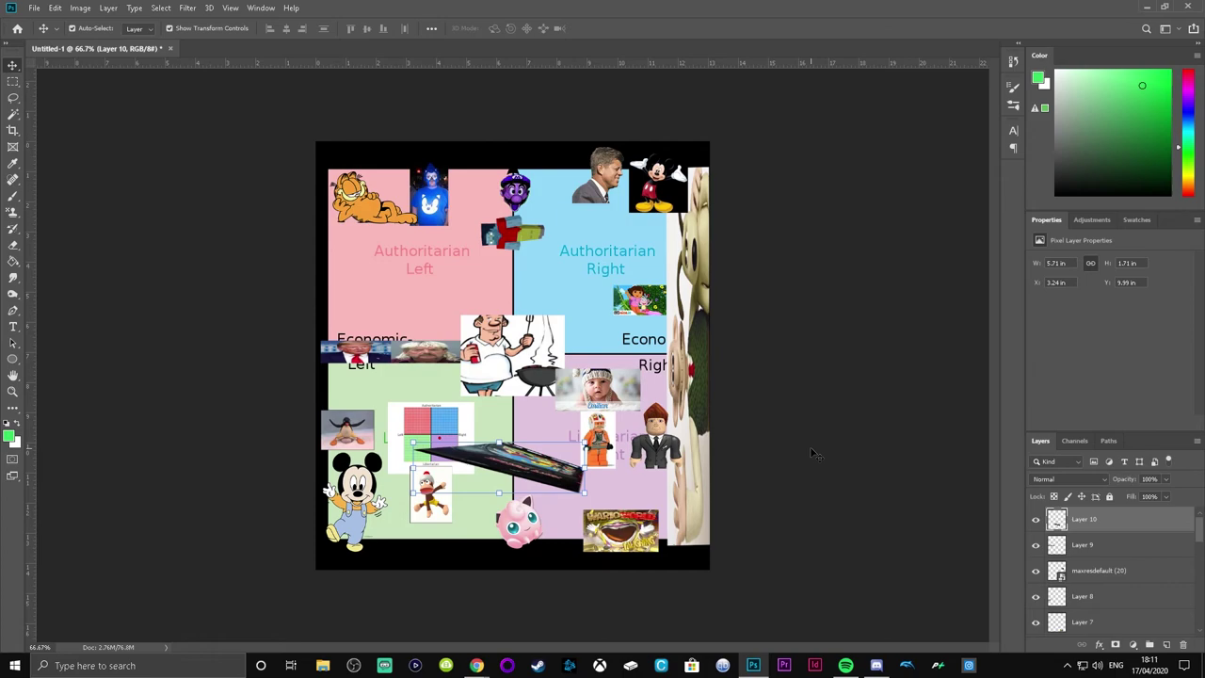
left_click(817, 453)
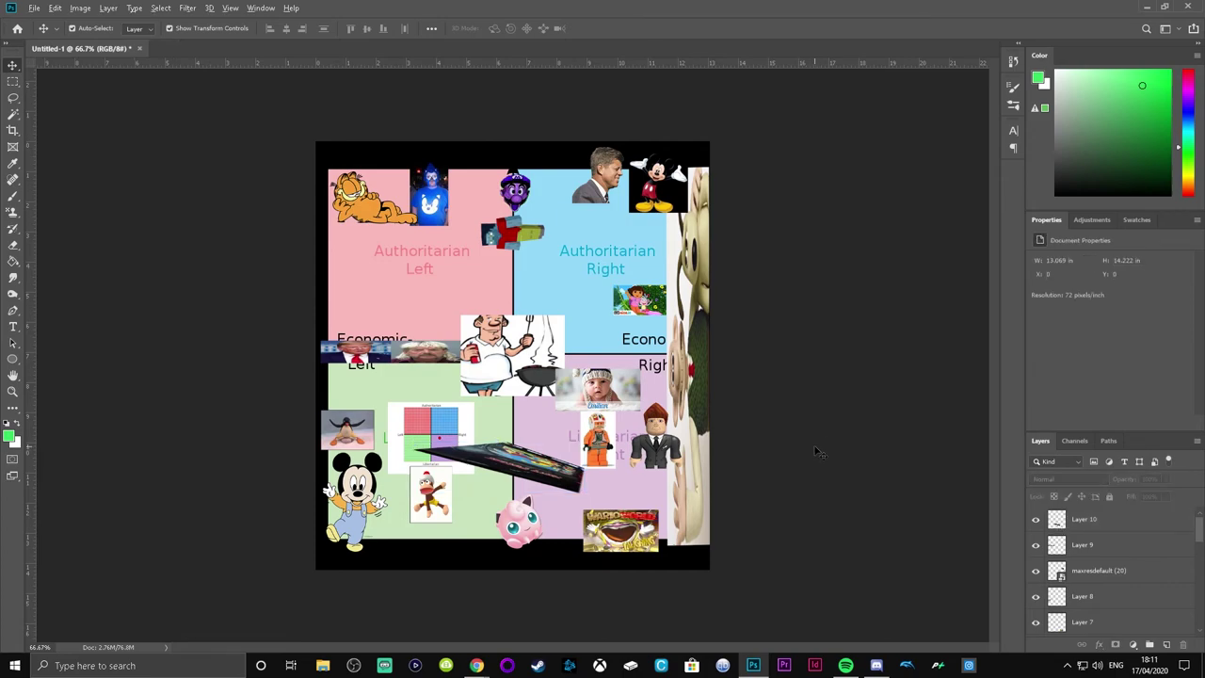
key("alt+F10")
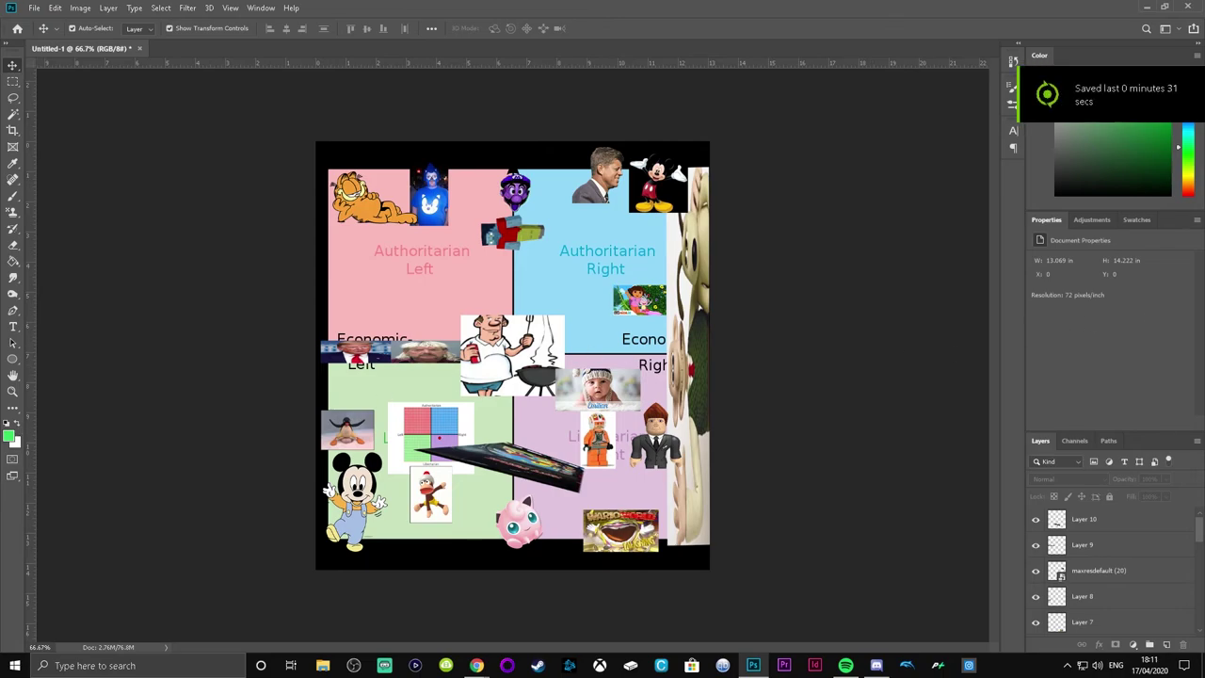